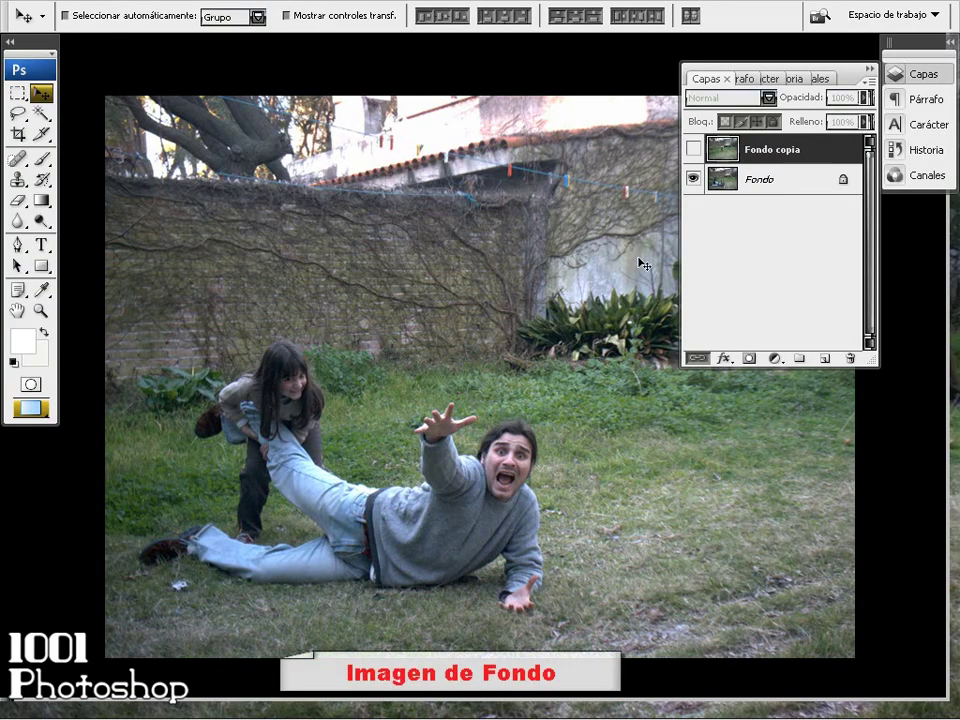
Step: Make the 'Fondo copia' layer visible to show the girl standing alone in the garden
click(693, 149)
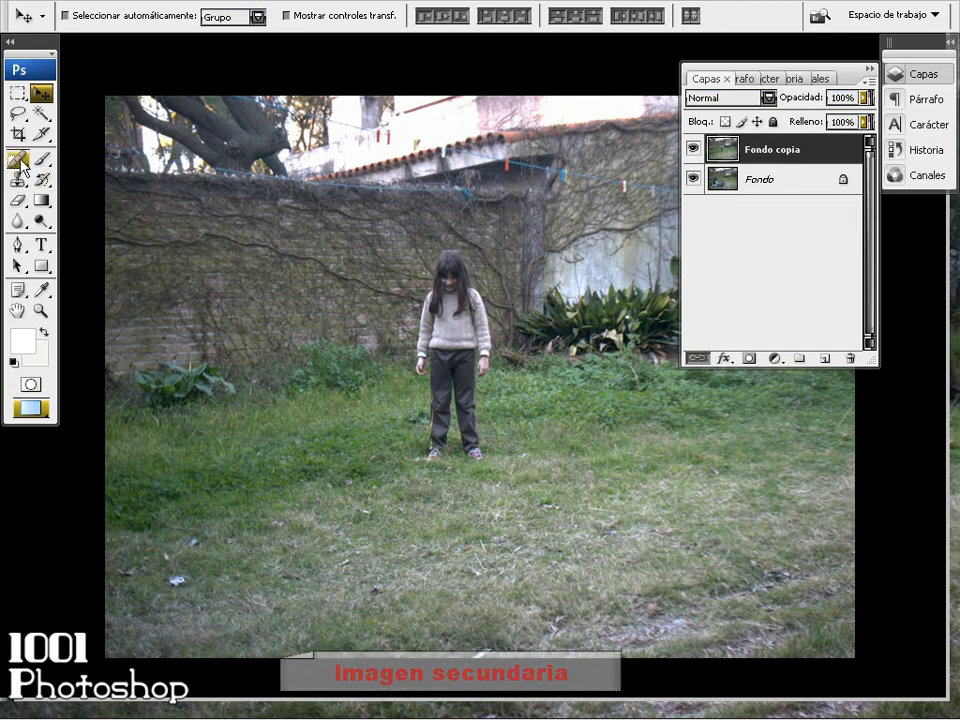
Step: Trace a freehand Lasso outline around the girl from head to feet
click(18, 113)
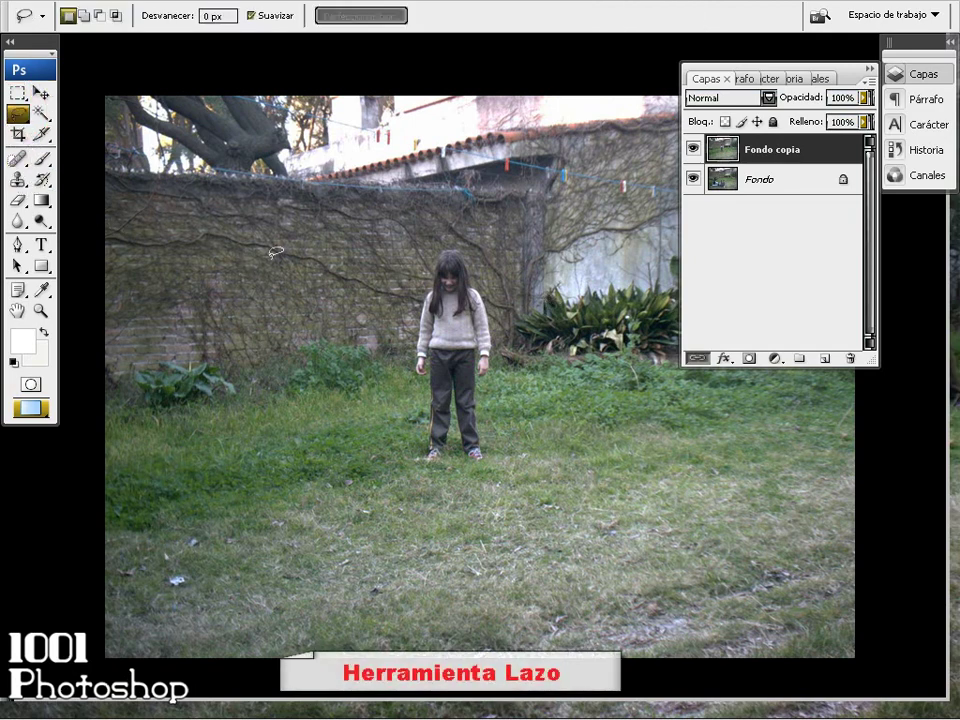
scroll(488, 360, up, 1)
scroll(485, 358, up, 1)
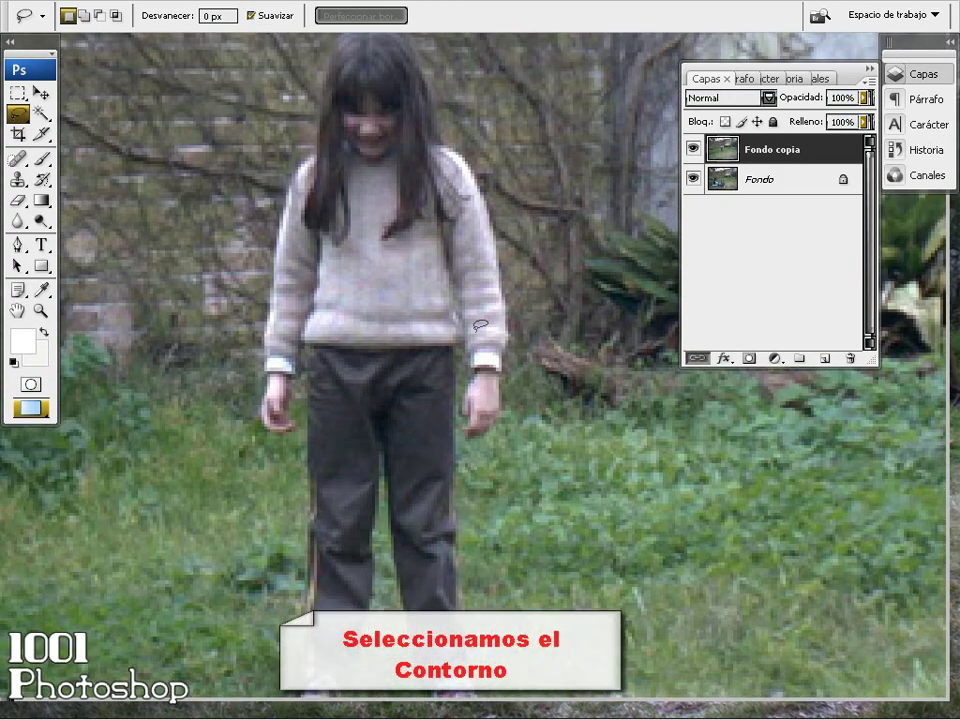
scroll(360, 240, up, 3)
scroll(470, 216, down, 1)
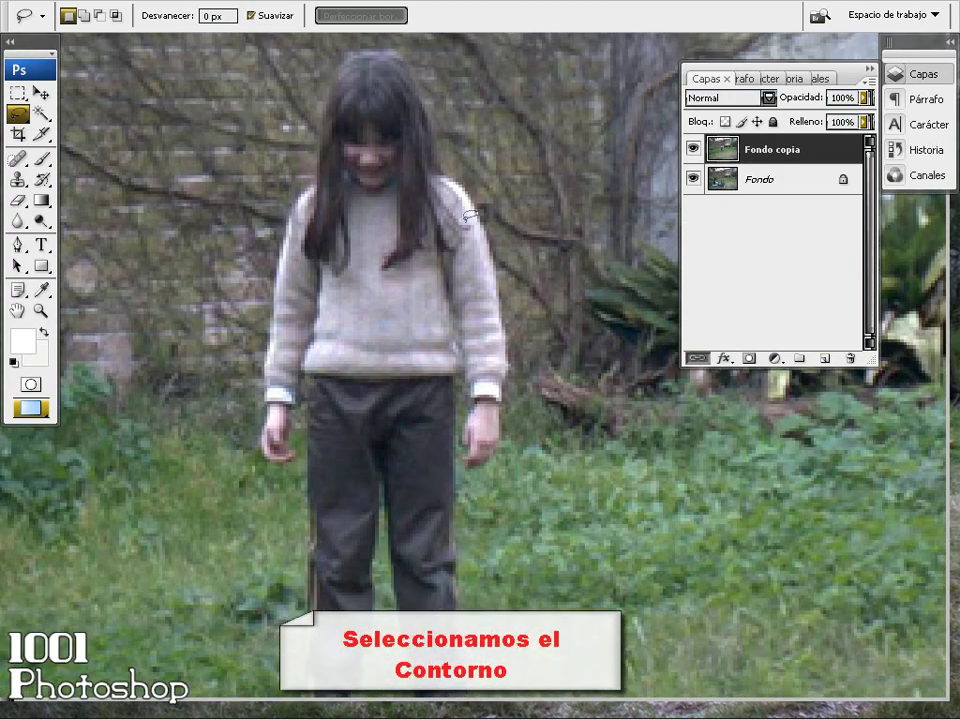
scroll(470, 215, down, 1)
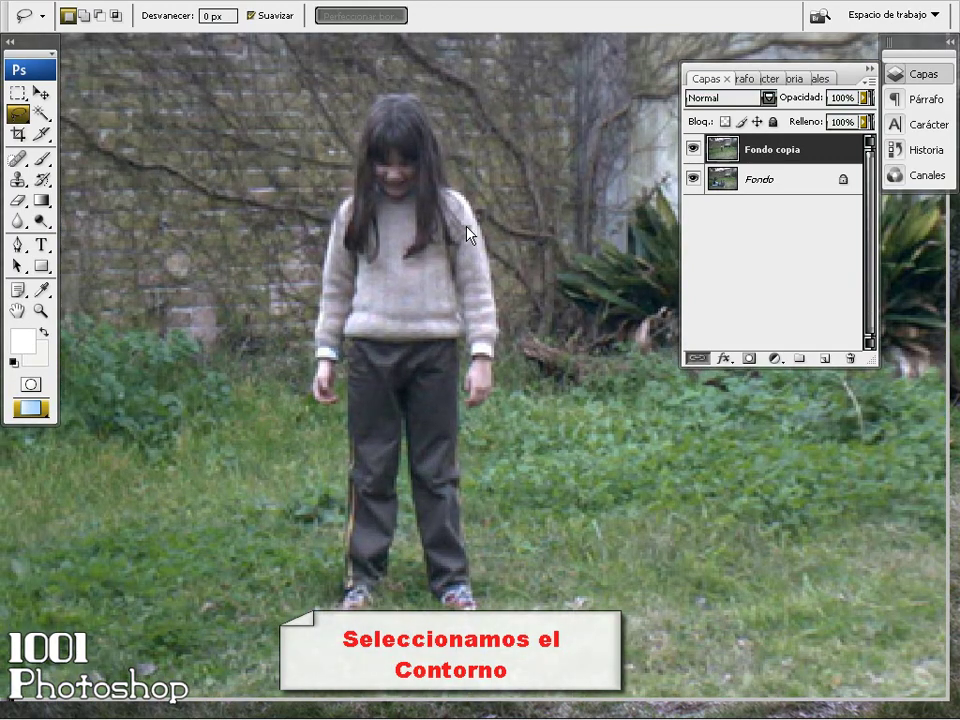
drag(428, 86, 446, 106)
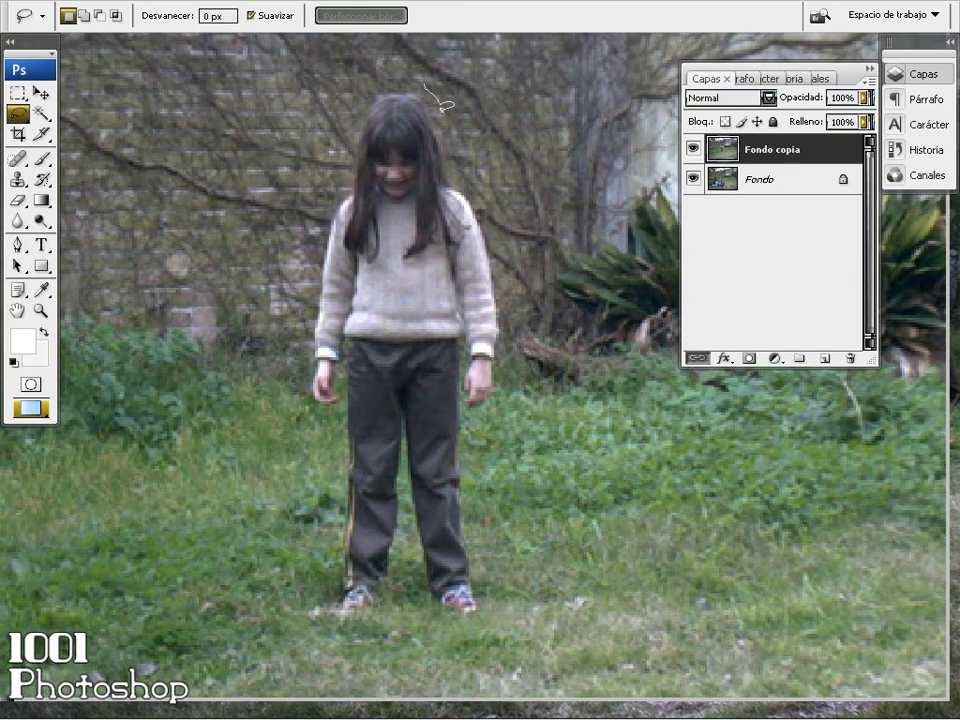
mouse_move(462, 177)
mouse_down()
mouse_move(509, 300)
mouse_move(508, 405)
mouse_up()
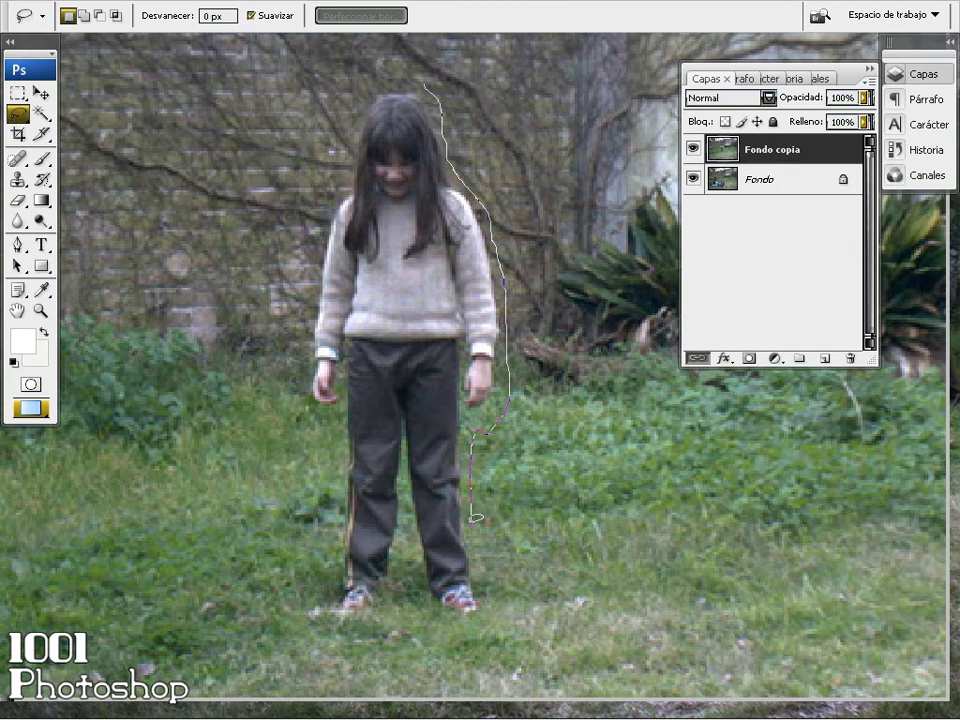
drag(495, 570, 540, 596)
drag(336, 616, 323, 574)
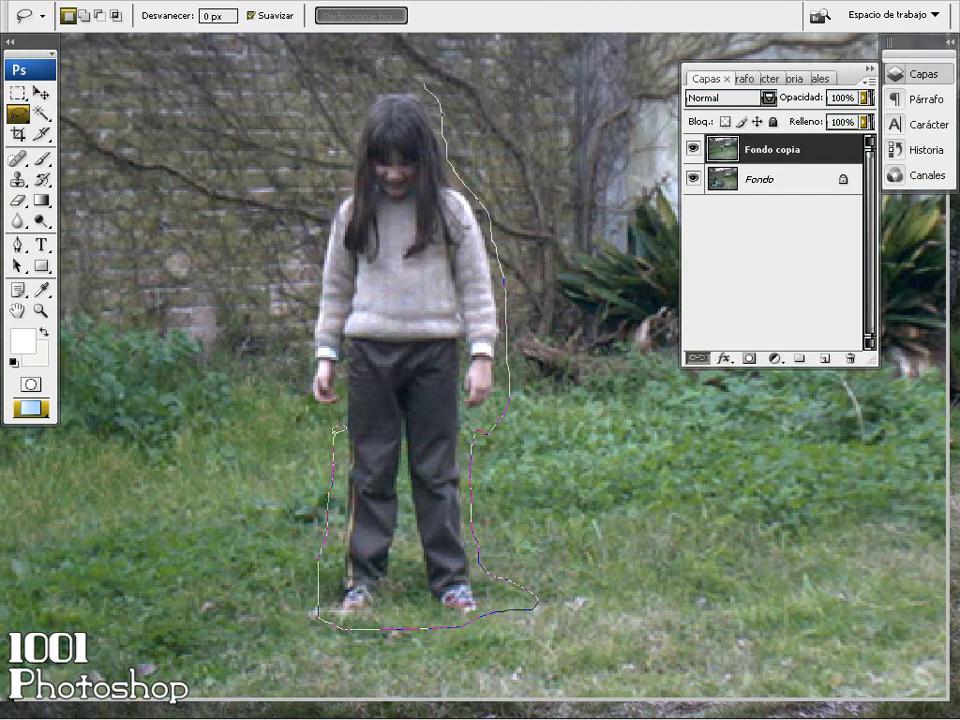
drag(316, 403, 308, 360)
mouse_move(311, 316)
mouse_down()
mouse_move(324, 181)
mouse_move(348, 108)
mouse_move(385, 75)
mouse_move(421, 70)
mouse_move(433, 79)
mouse_up()
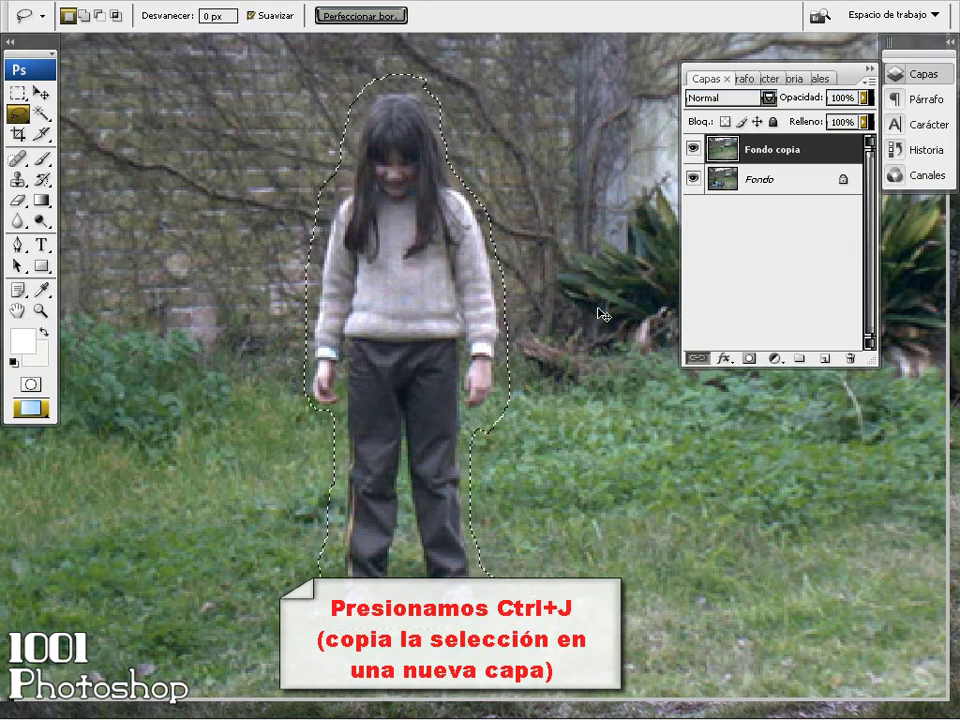
Step: Copy the selected girl to new layer 'Capa 1' and hide 'Fondo copia'
key(ctrl+j)
click(694, 179)
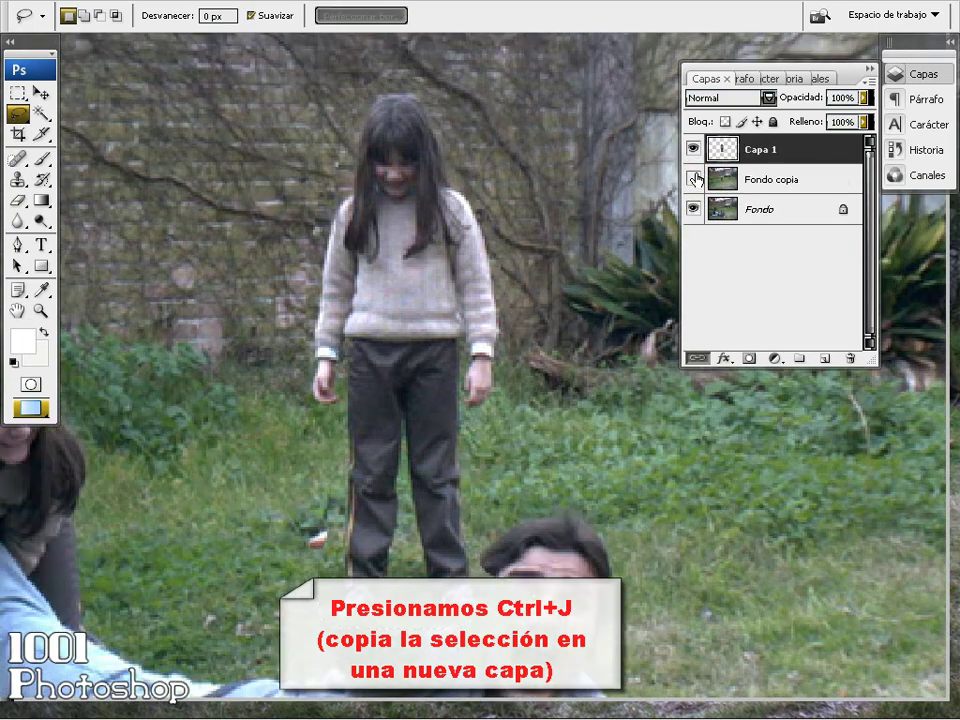
key(ctrl+0)
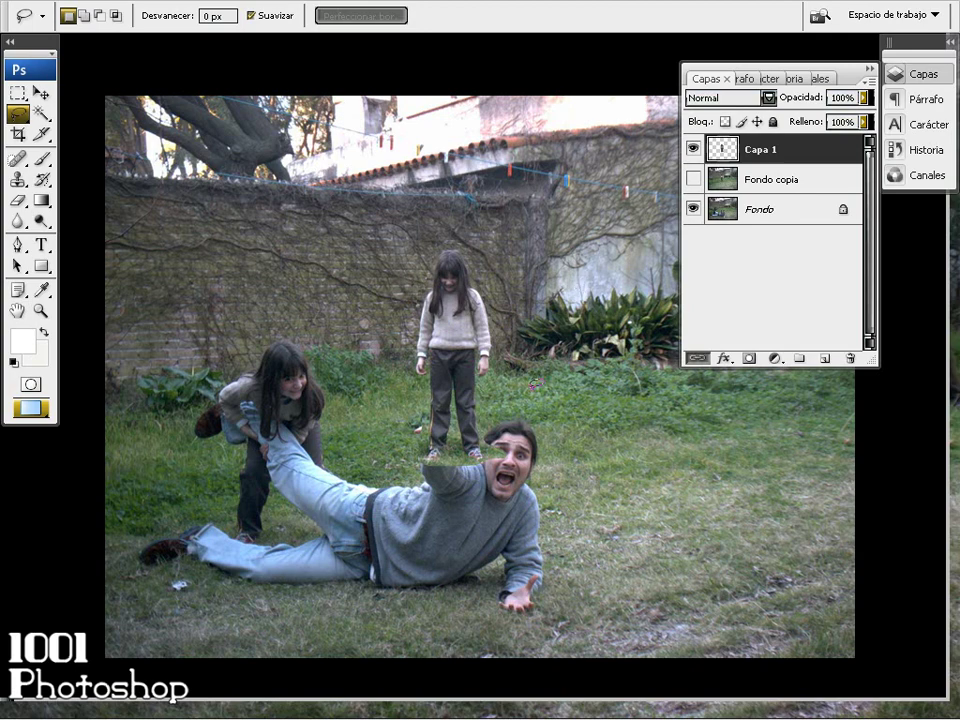
key(ctrl+plus)
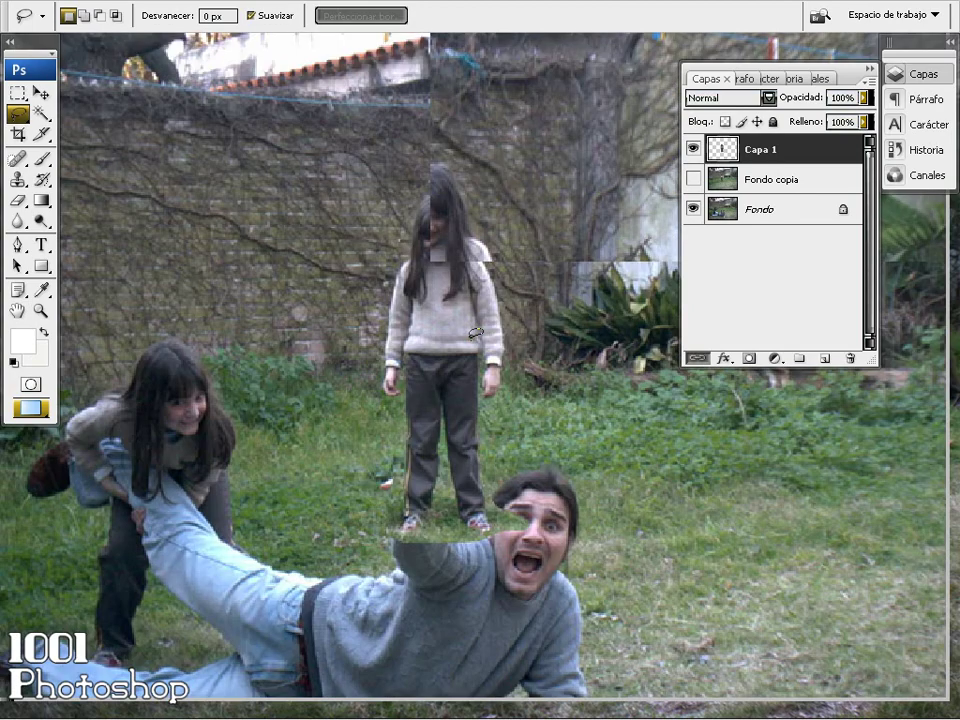
key(ctrl+plus)
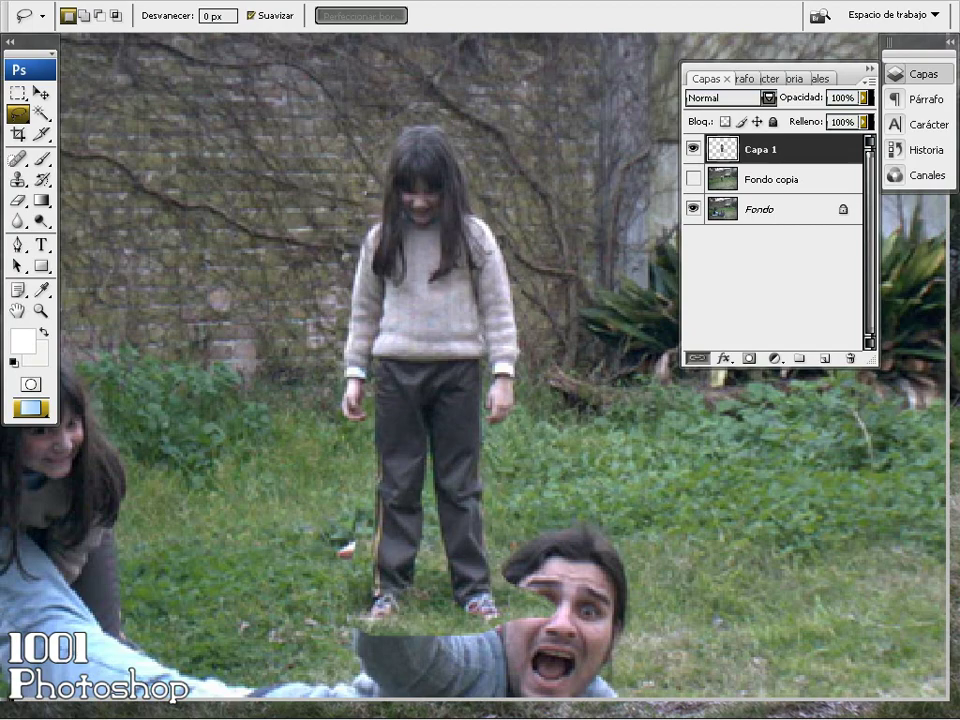
Step: Set up the Eraser with 12% flow and a 6 px brush
click(17, 199)
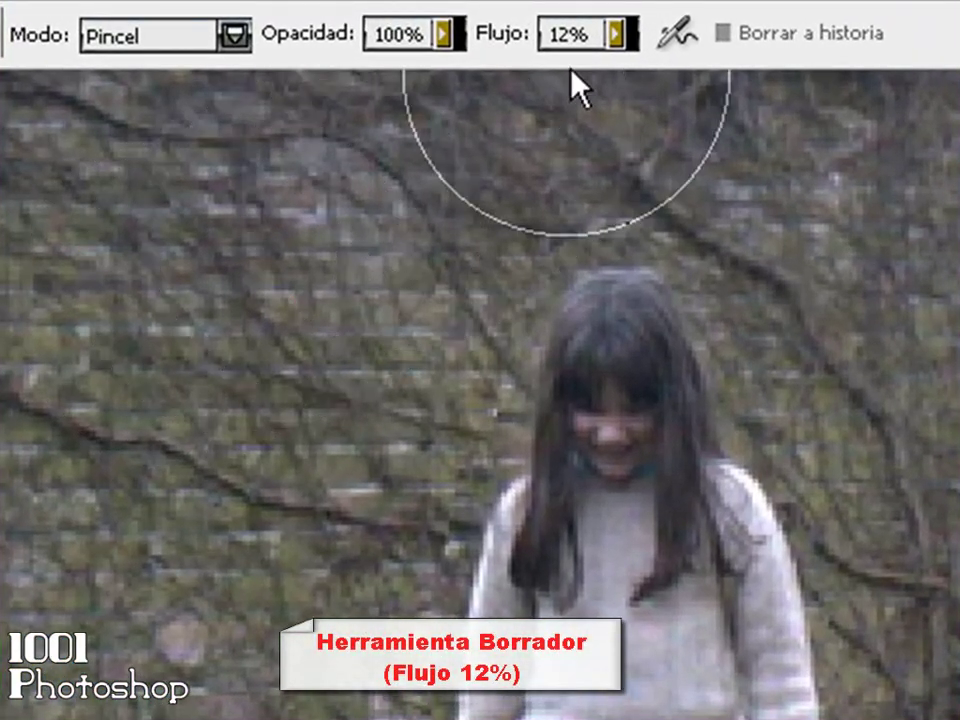
click(619, 38)
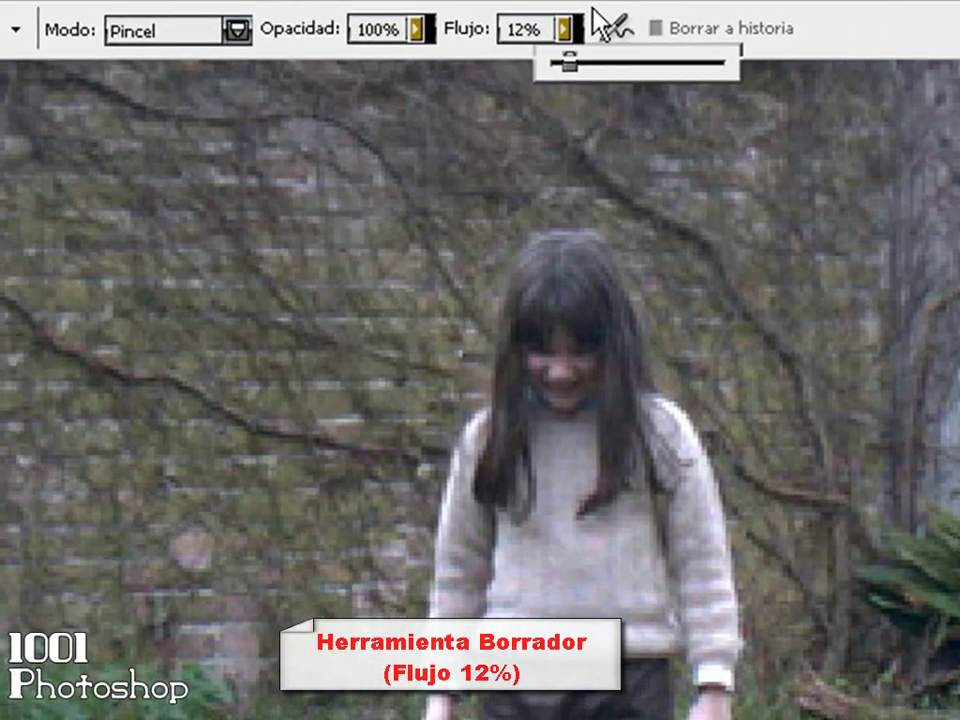
click(530, 195)
right_click(579, 227)
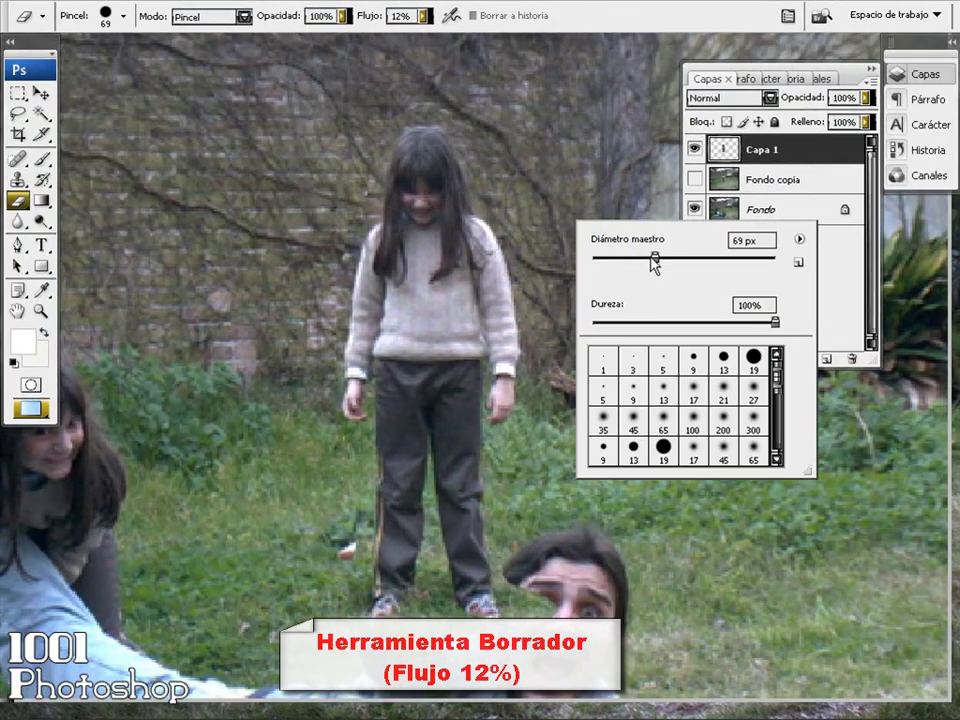
drag(653, 258, 599, 259)
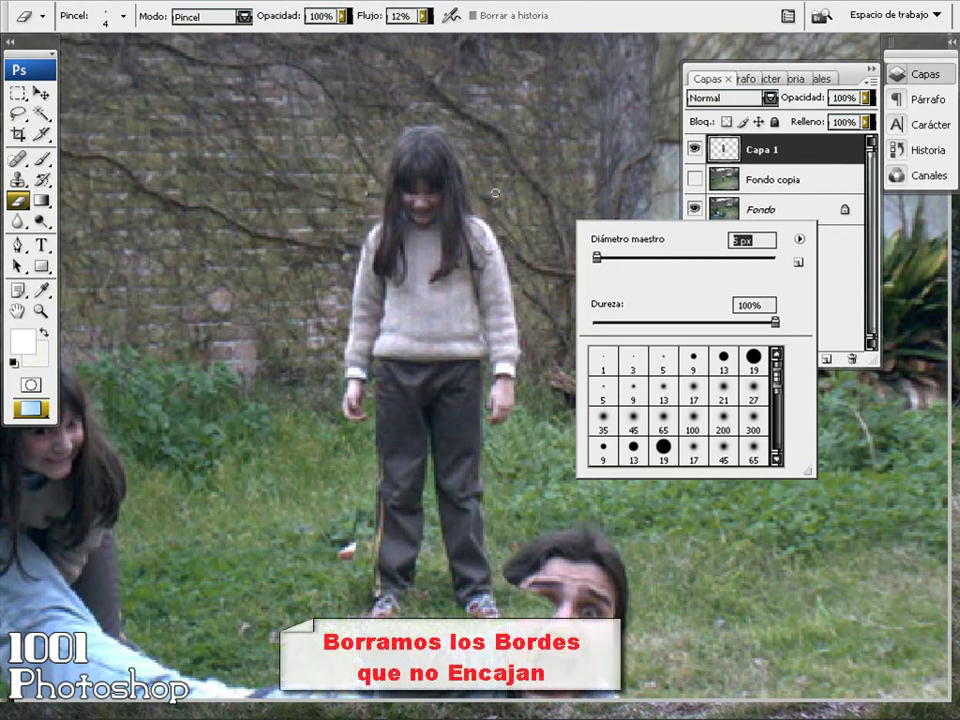
key(Return)
Step: Lightly erase the girl's mismatched edges near her head and side
drag(439, 104, 393, 117)
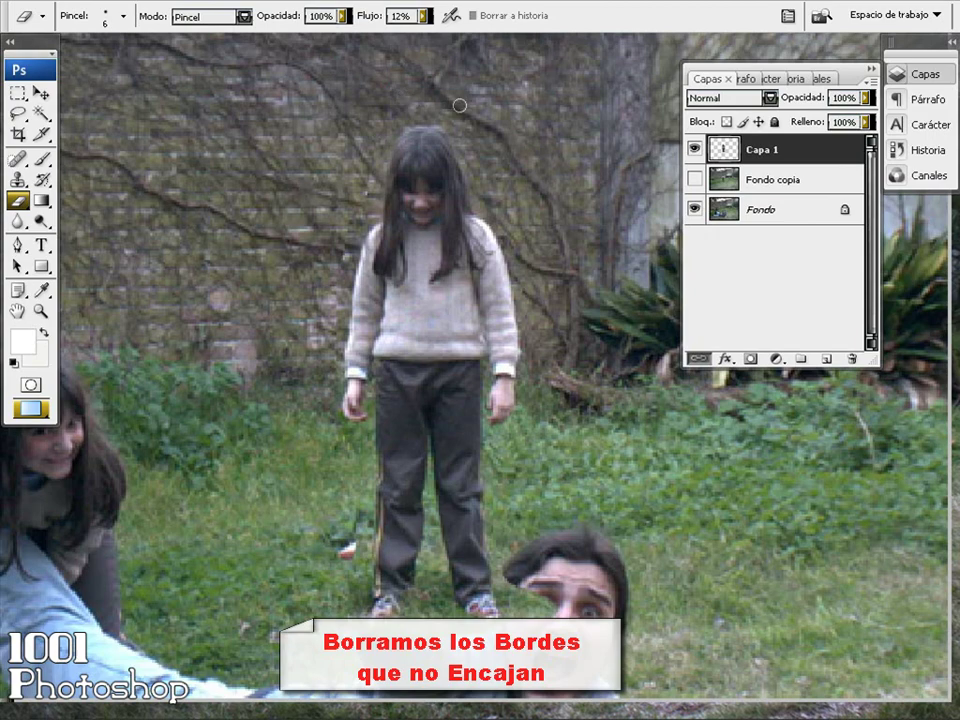
drag(413, 103, 433, 102)
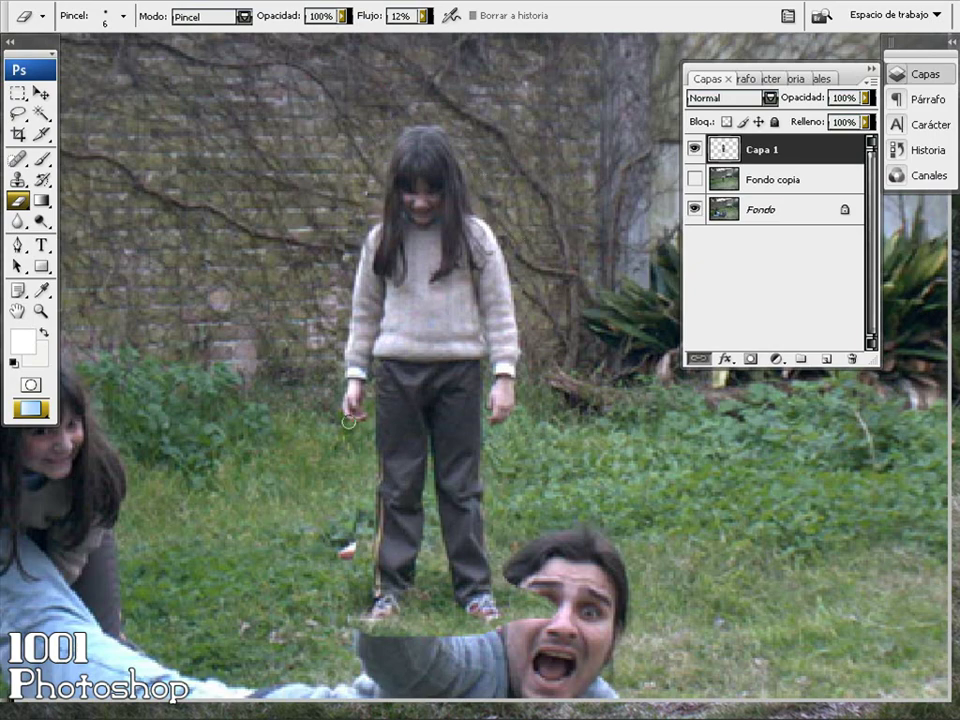
click(332, 310)
click(332, 316)
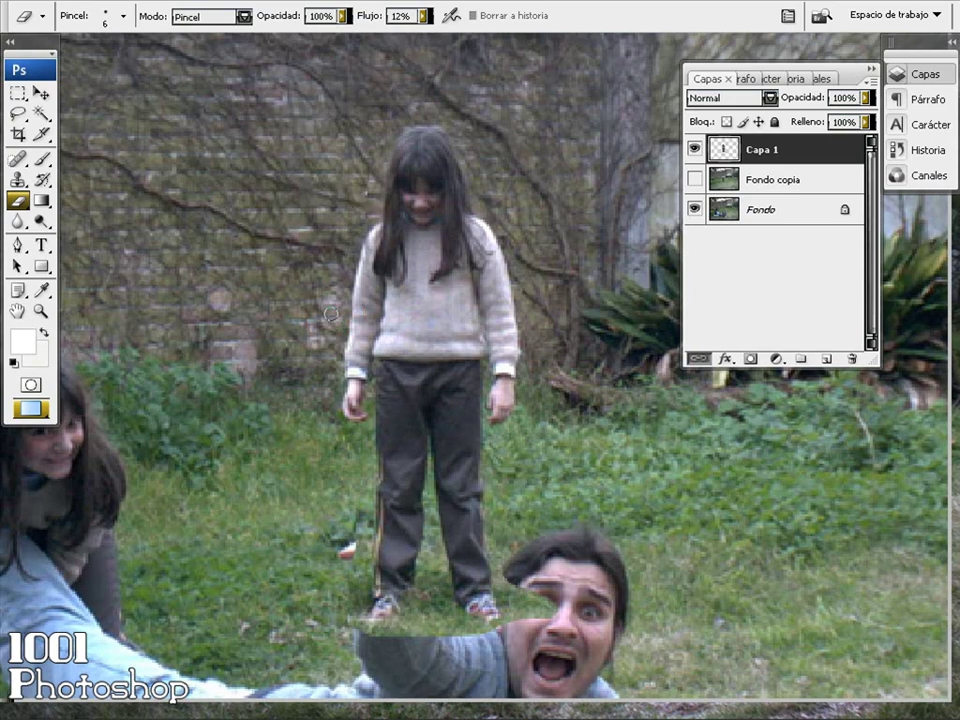
scroll(332, 310, down, 1)
scroll(320, 370, down, 1)
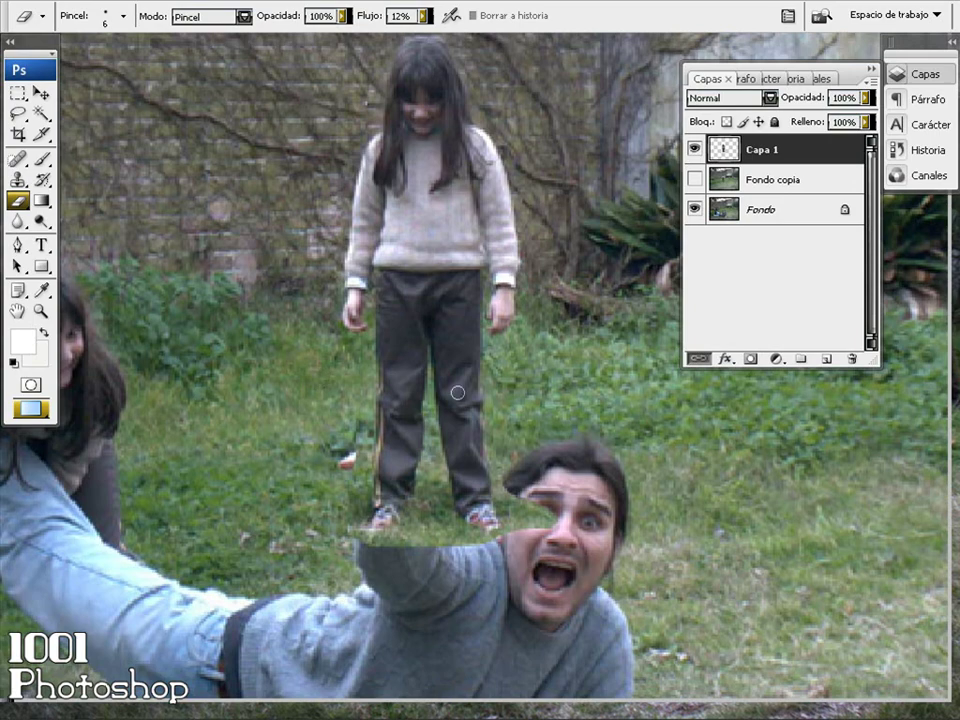
scroll(365, 395, down, 1)
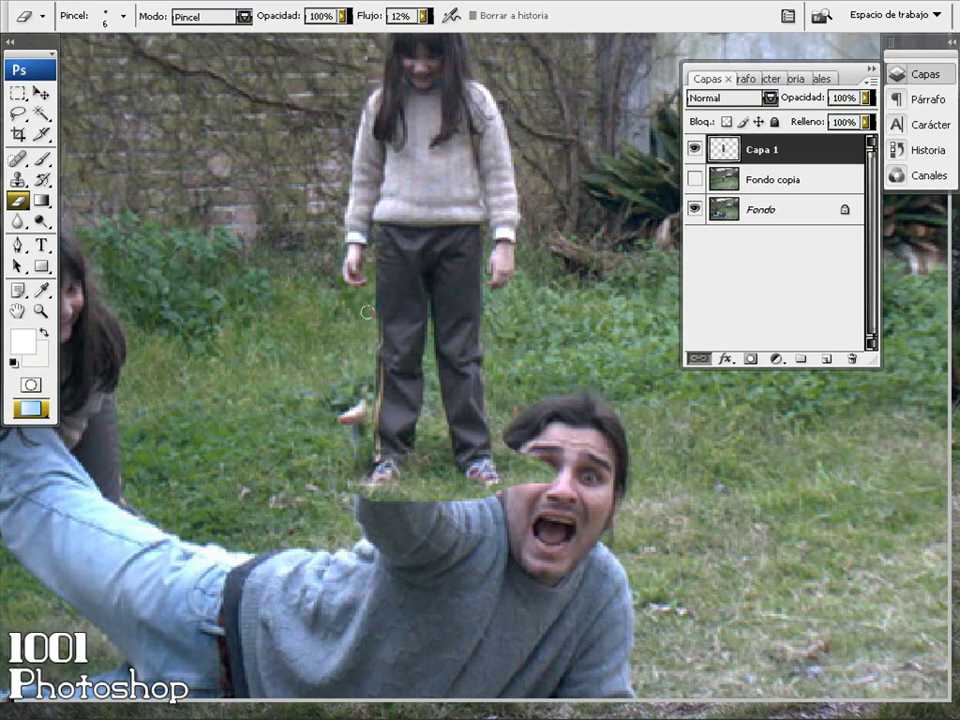
Step: Erase a grass spot and enlarge the eraser's master diameter to 10 px
click(360, 350)
right_click(528, 370)
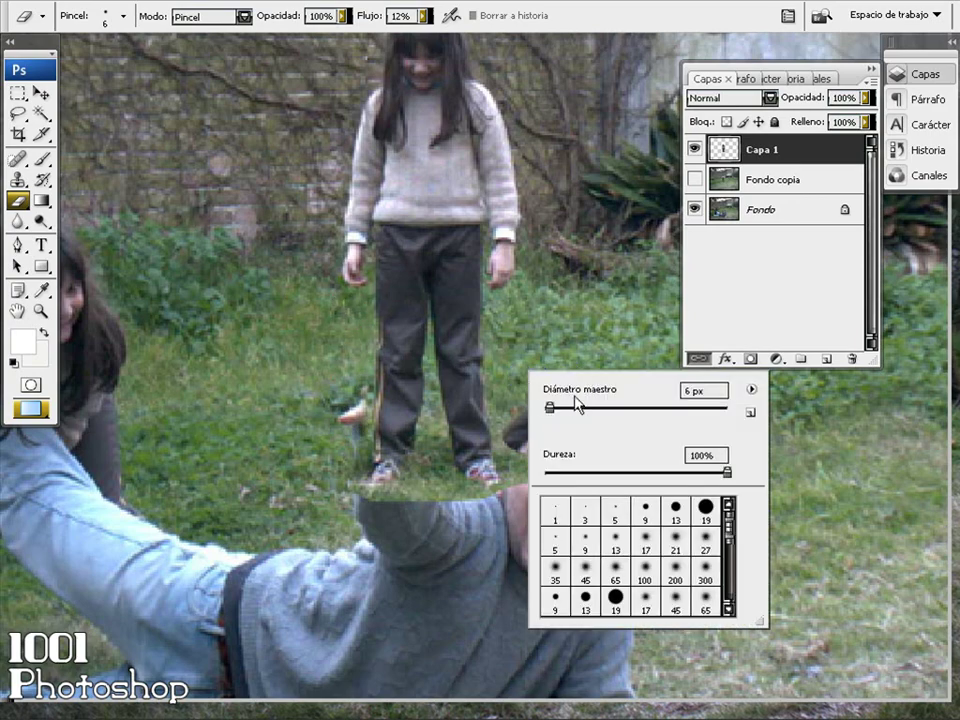
double_click(690, 391)
text(10)
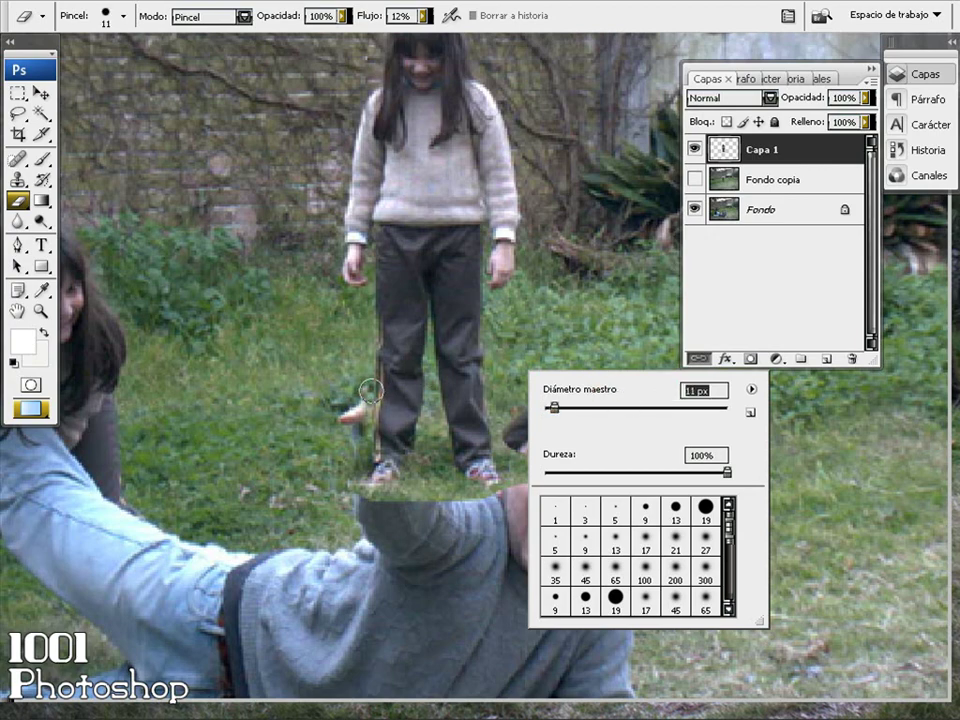
click(357, 377)
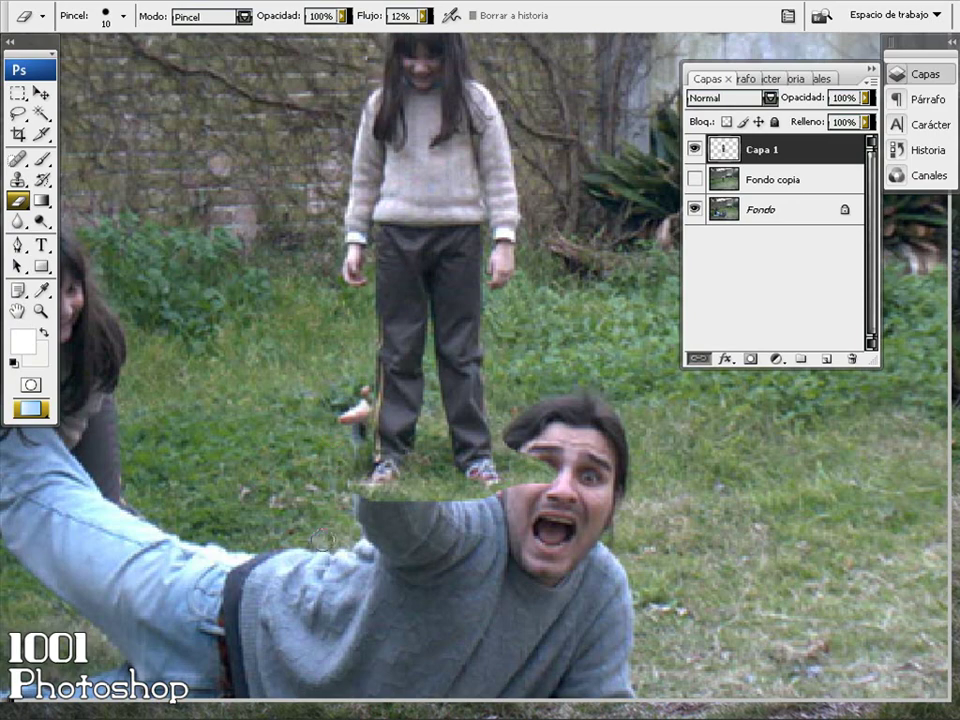
Step: Erase the grass strip over the man's arm and hide 'Capa 1' to reveal his hand
drag(338, 494, 377, 503)
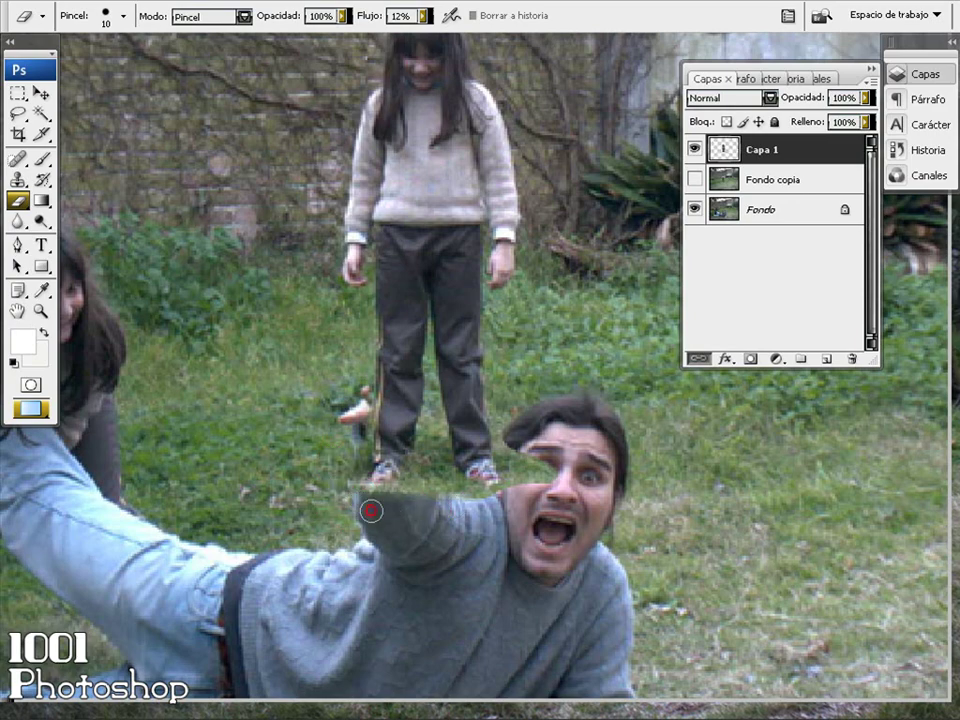
mouse_move(369, 510)
mouse_down()
mouse_move(475, 509)
mouse_move(430, 495)
mouse_move(449, 491)
mouse_move(427, 481)
mouse_move(405, 505)
mouse_up()
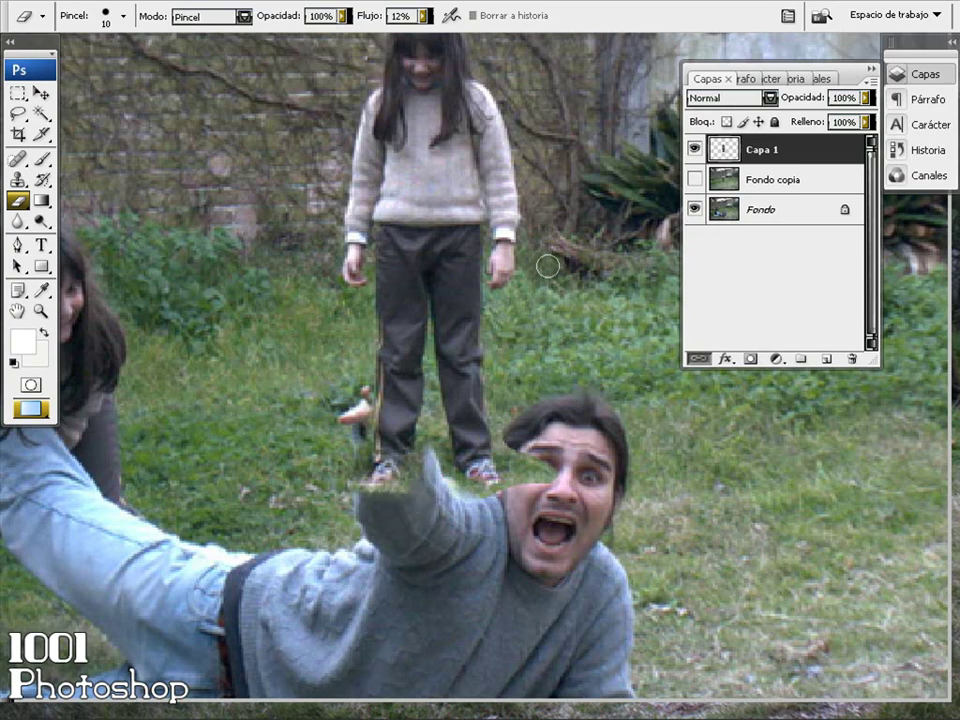
click(695, 149)
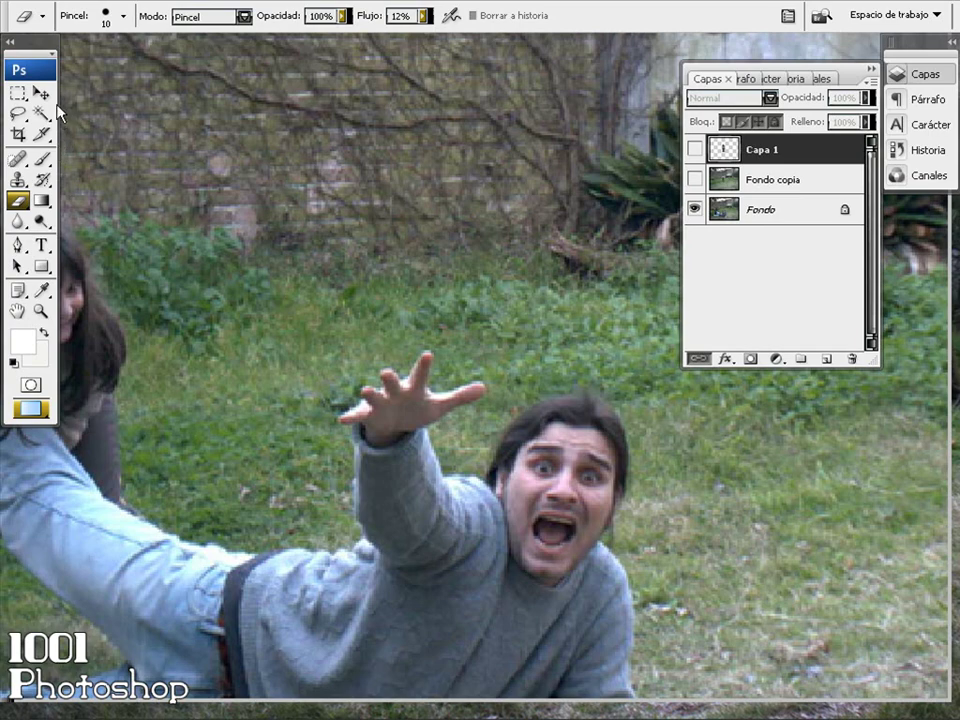
click(17, 246)
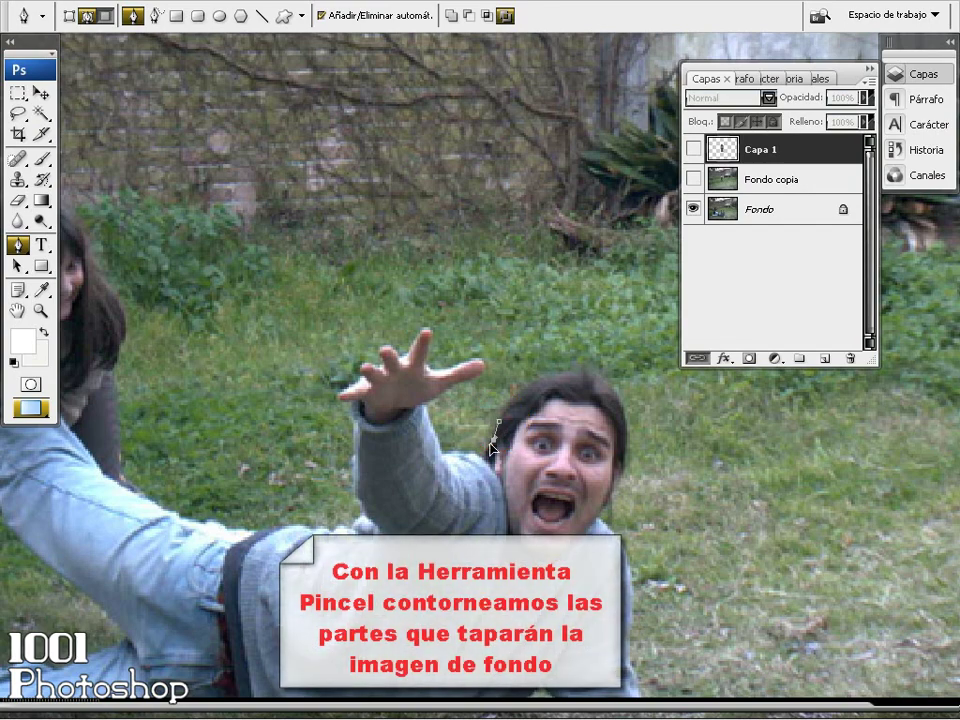
Step: Place Pen anchor points around the sleeve, hand and fingers
click(486, 450)
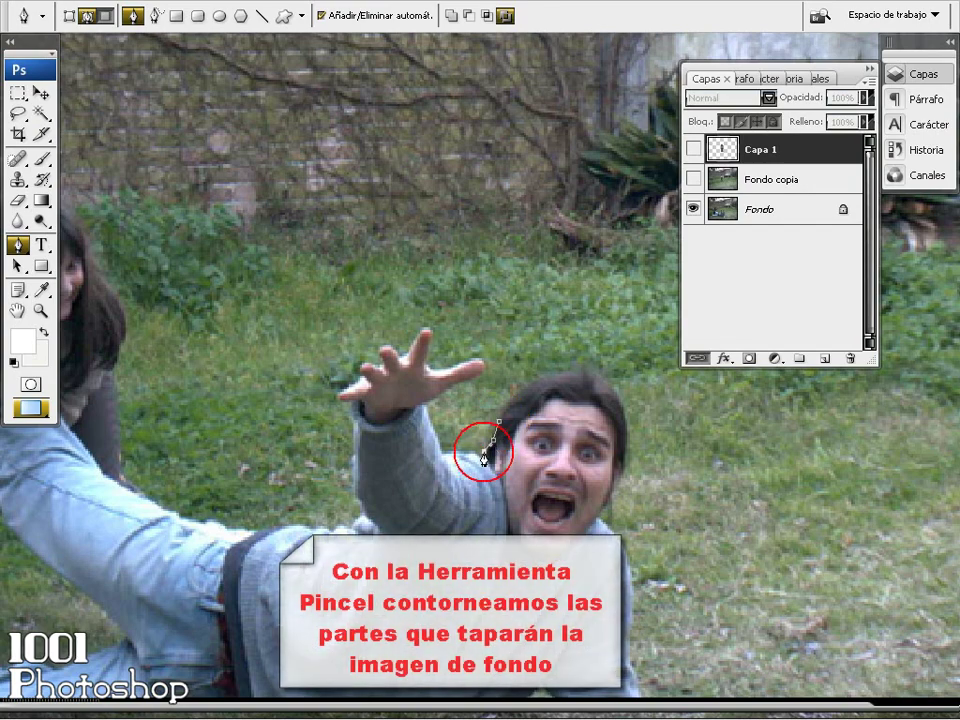
click(453, 451)
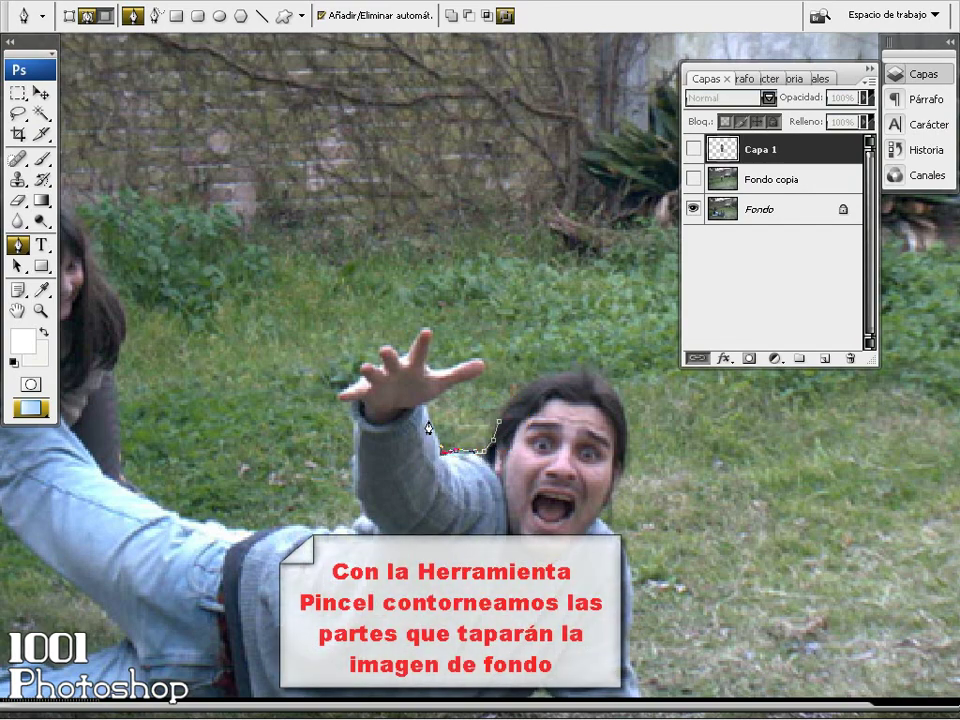
click(430, 424)
click(446, 391)
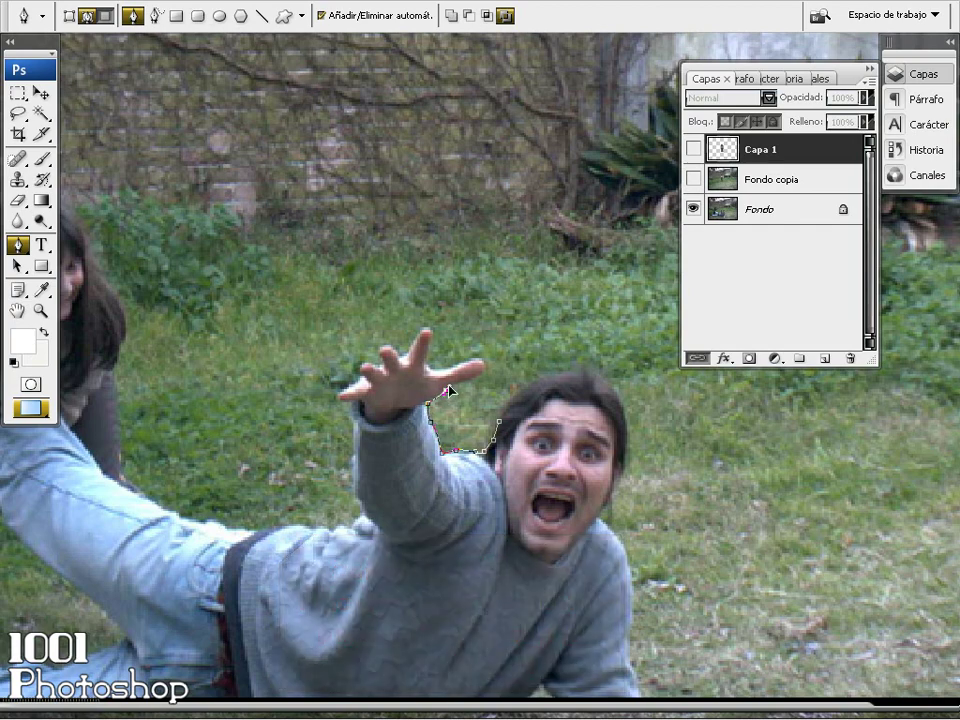
click(473, 381)
mouse_move(484, 372)
mouse_down()
mouse_move(477, 361)
mouse_move(453, 371)
mouse_up()
click(429, 333)
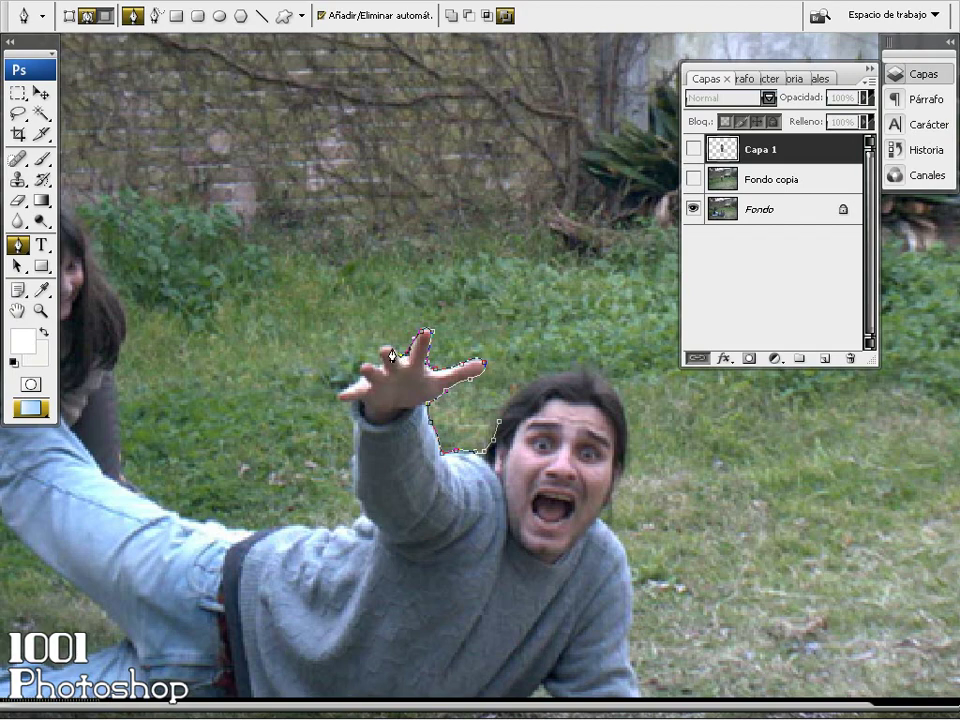
drag(390, 353, 383, 362)
click(378, 358)
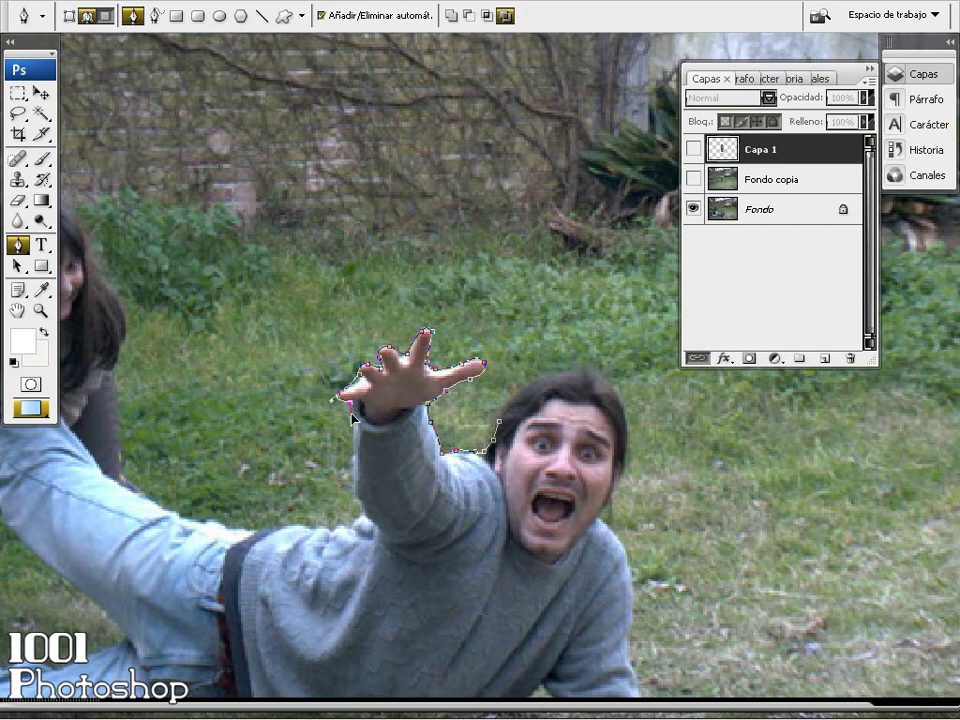
Step: Continue the pen path down the arm's left edge, then show the girl's layer
scroll(352, 418, up, 1)
scroll(352, 400, up, 1)
scroll(352, 380, up, 1)
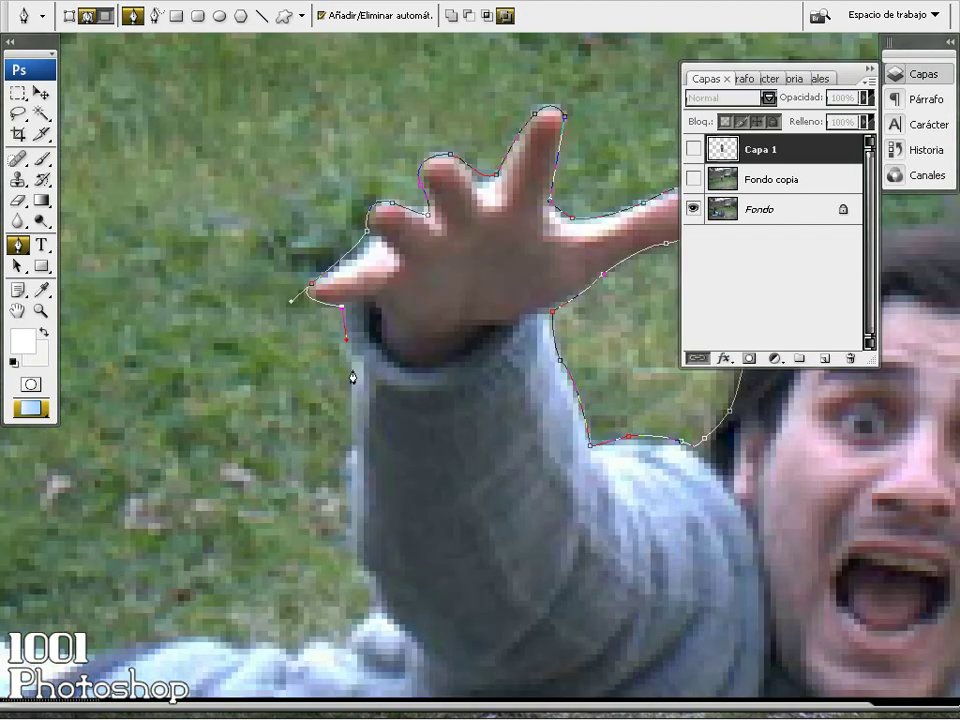
click(348, 430)
click(345, 490)
click(352, 550)
click(372, 580)
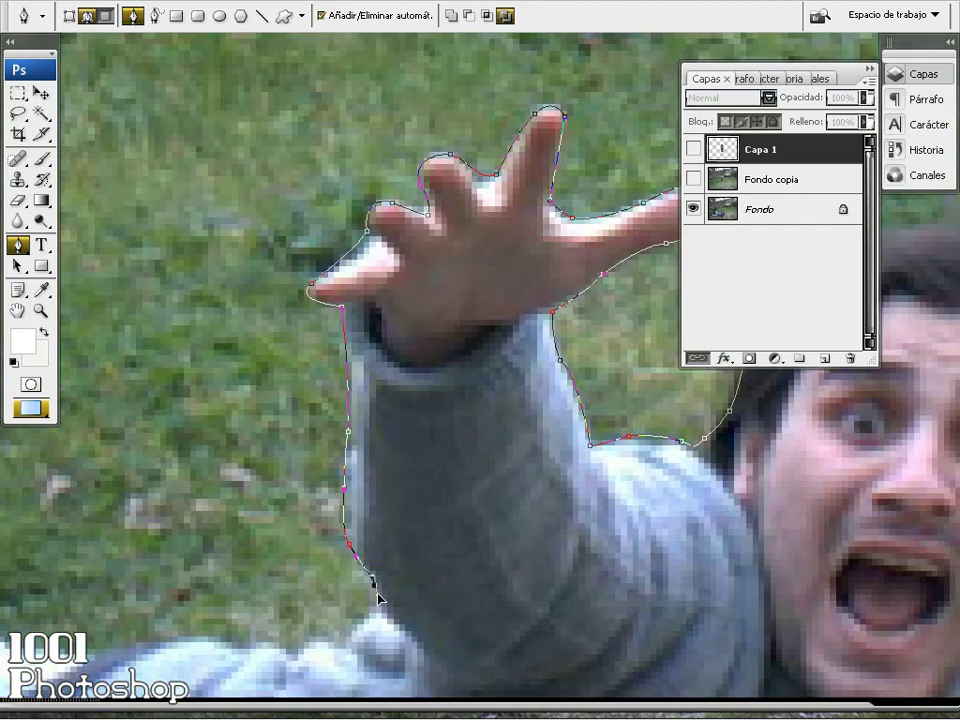
scroll(398, 512, down, 1)
scroll(394, 505, down, 2)
scroll(392, 501, down, 1)
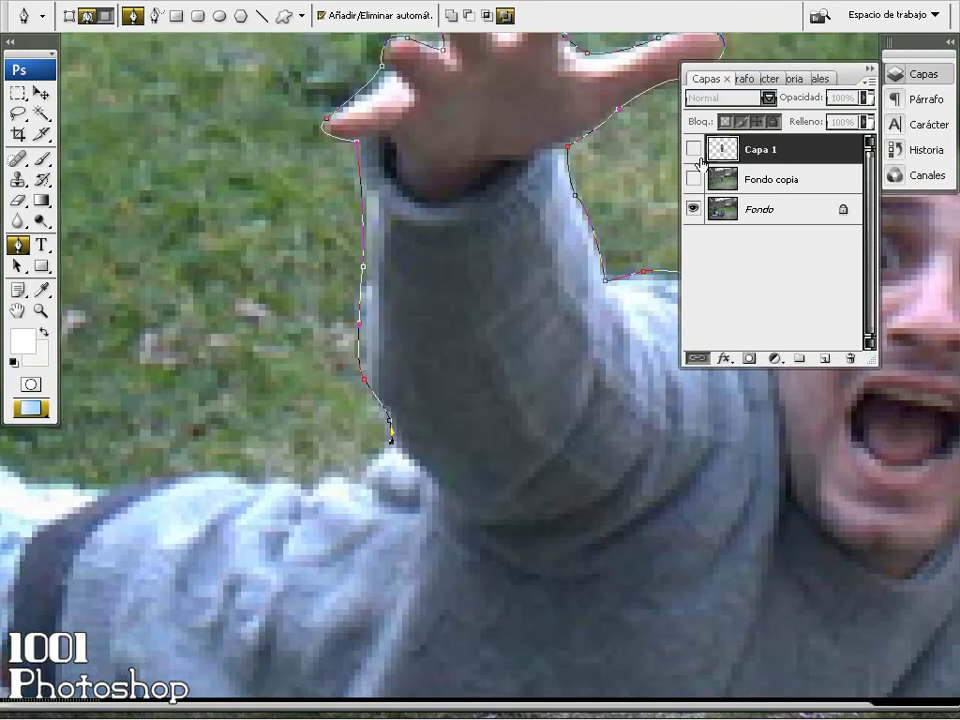
click(693, 149)
Step: Convert the traced arm path into a selection with Hacer selección
key(ctrl+0)
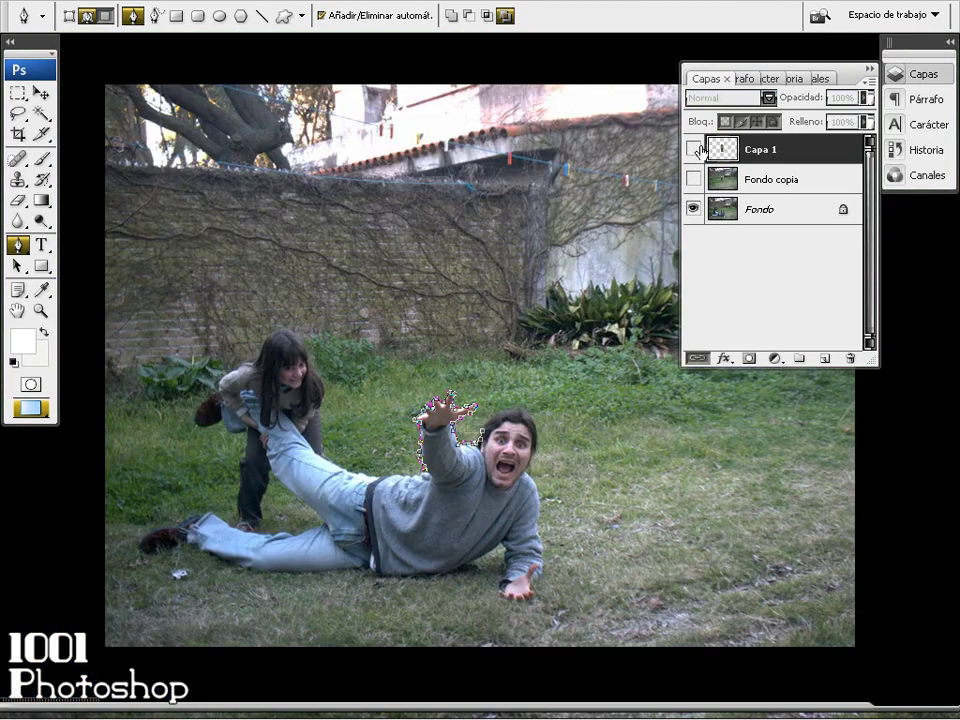
click(699, 149)
click(699, 149)
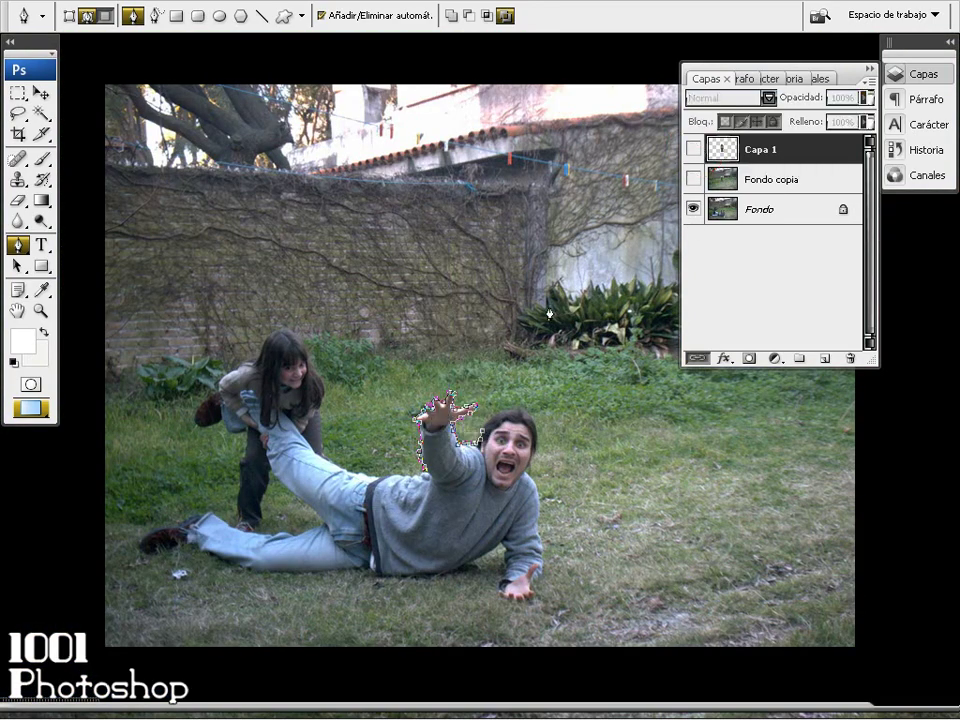
right_click(494, 467)
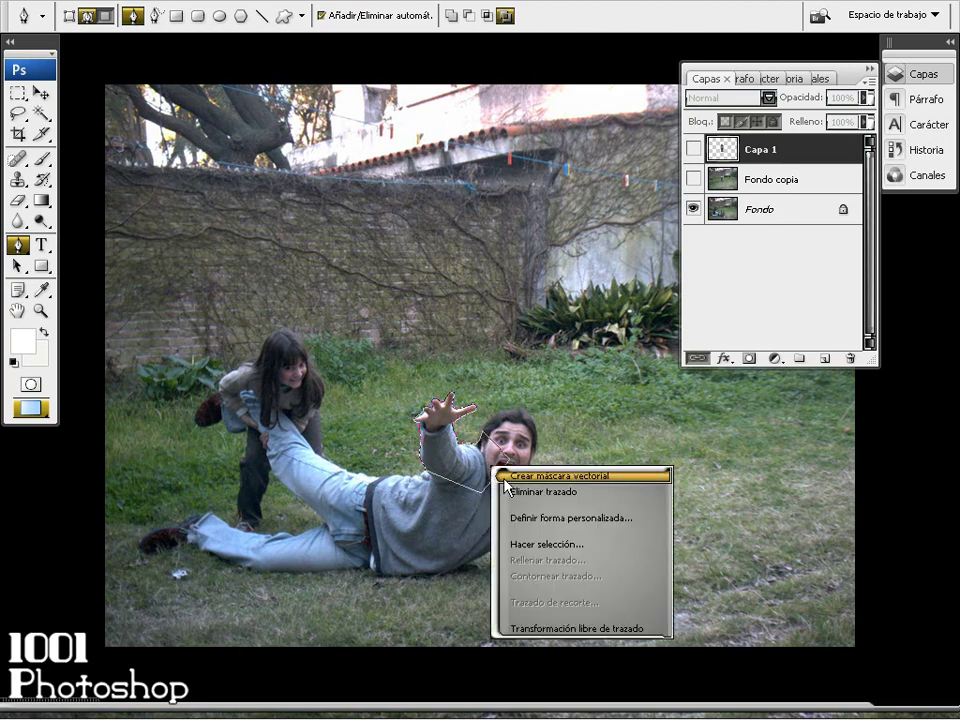
click(594, 545)
key(Return)
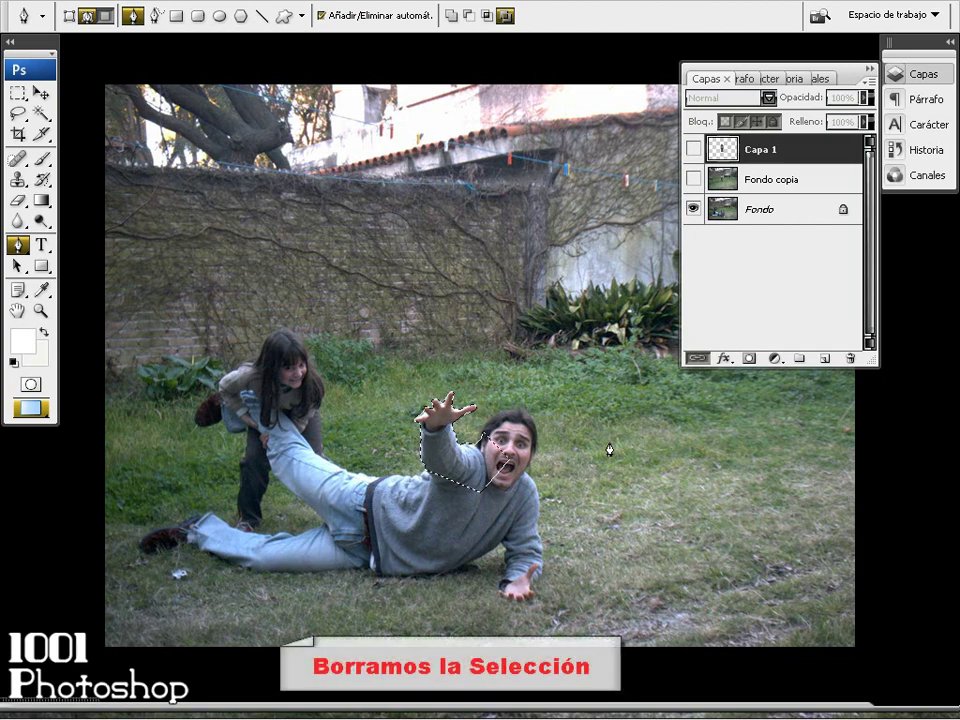
Step: Show 'Capa 1', delete the arm-shaped area with Edición > Borrar, and deselect
click(693, 149)
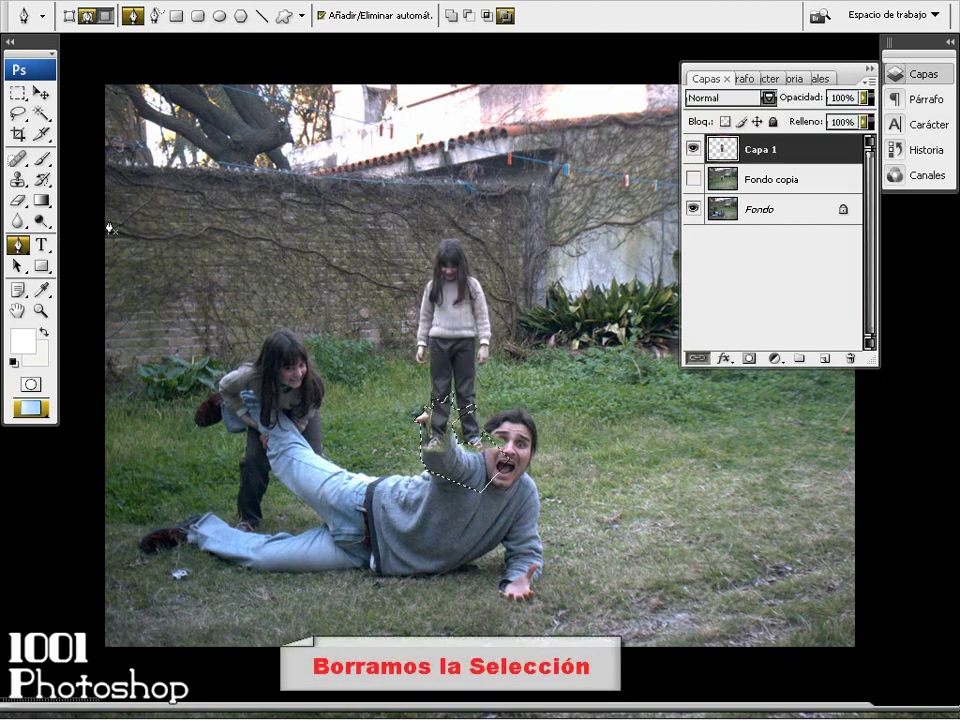
click(50, 58)
click(78, 82)
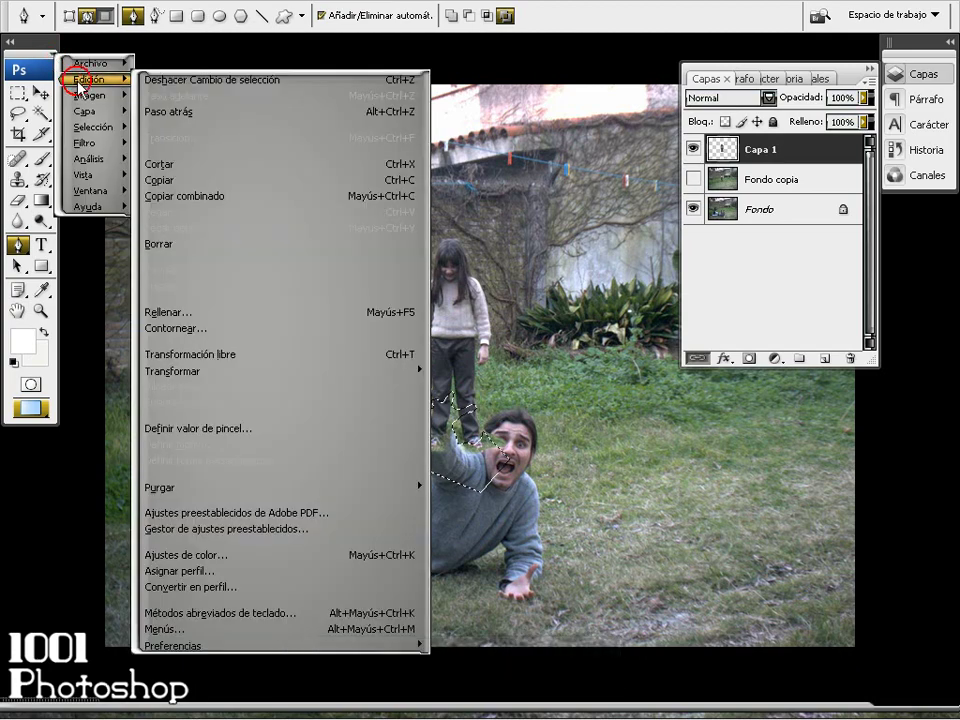
click(187, 253)
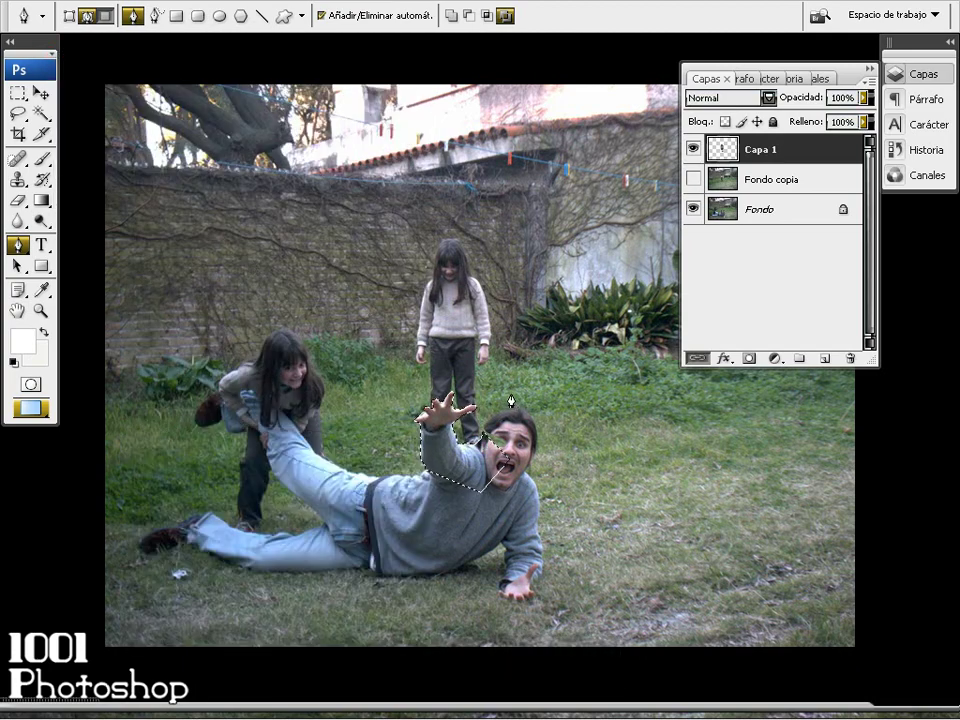
key(ctrl+d)
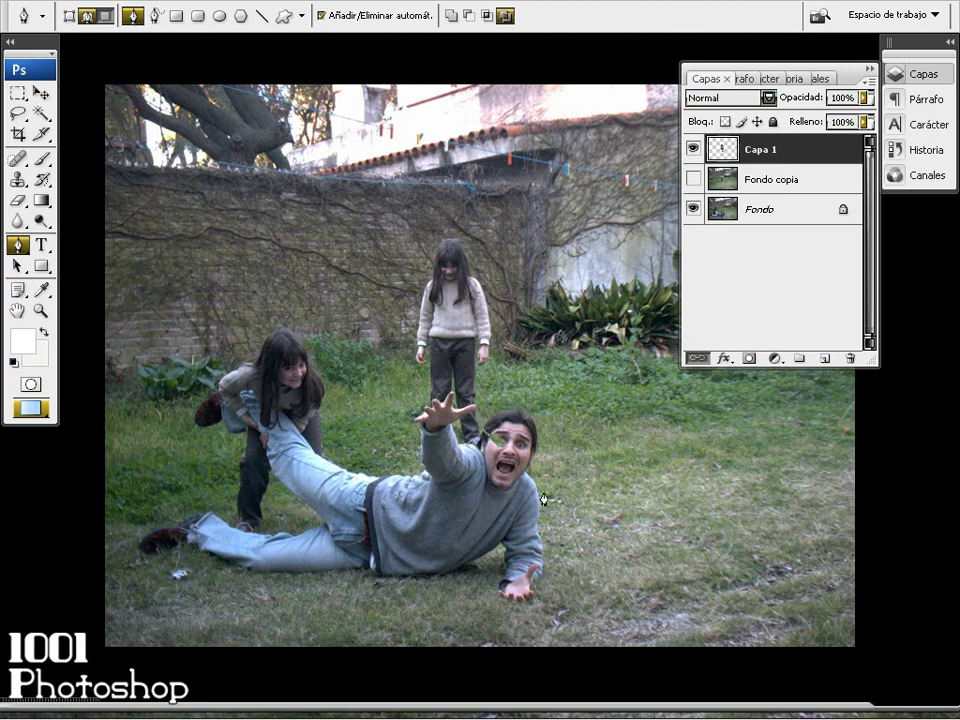
Step: Erase leftover 'Capa 1' fragments beside the man's hand and face with the 12%-flow Eraser
click(17, 199)
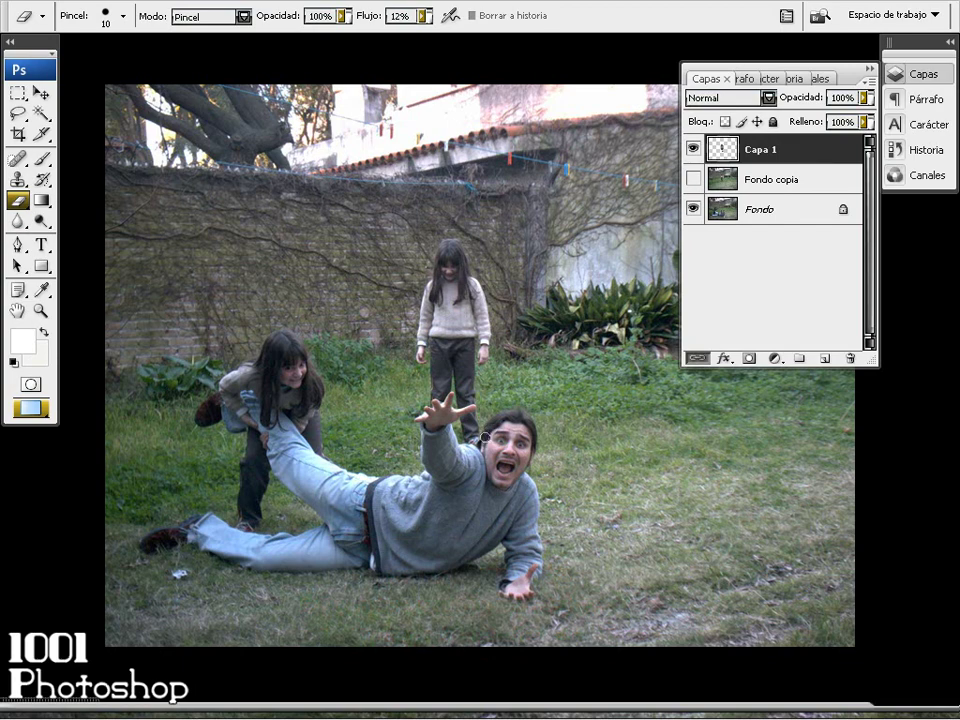
scroll(478, 432, up, 1)
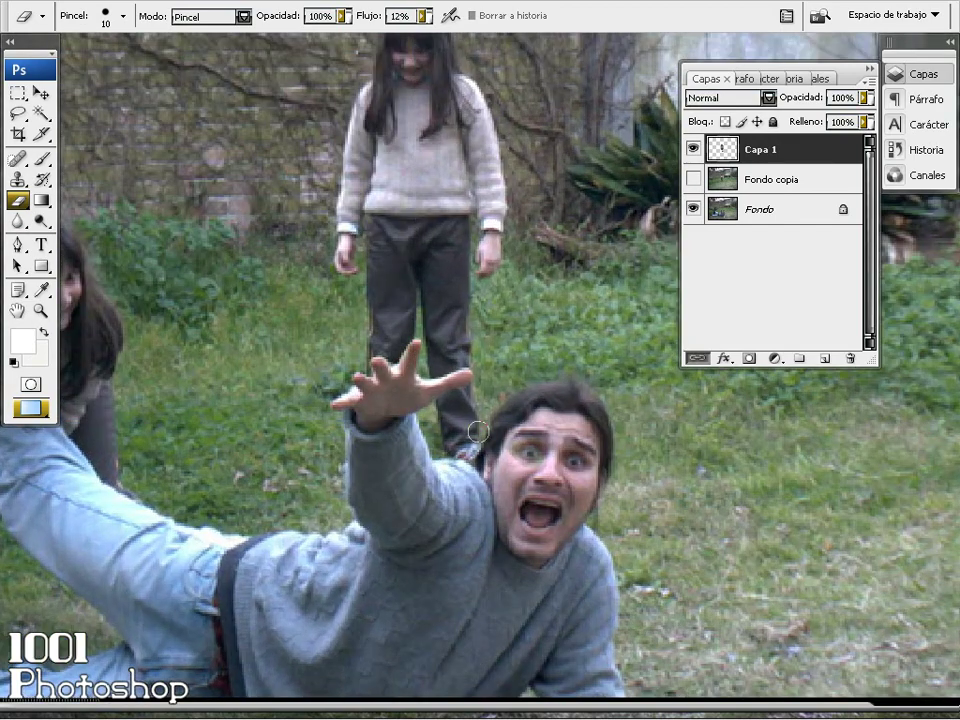
scroll(479, 435, up, 2)
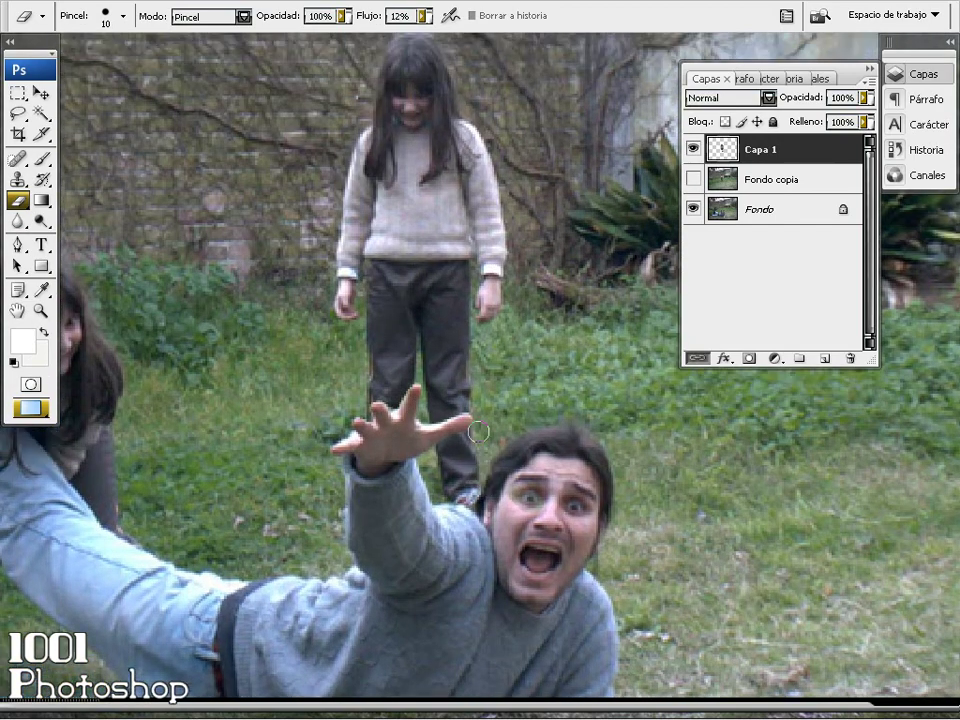
scroll(478, 432, up, 1)
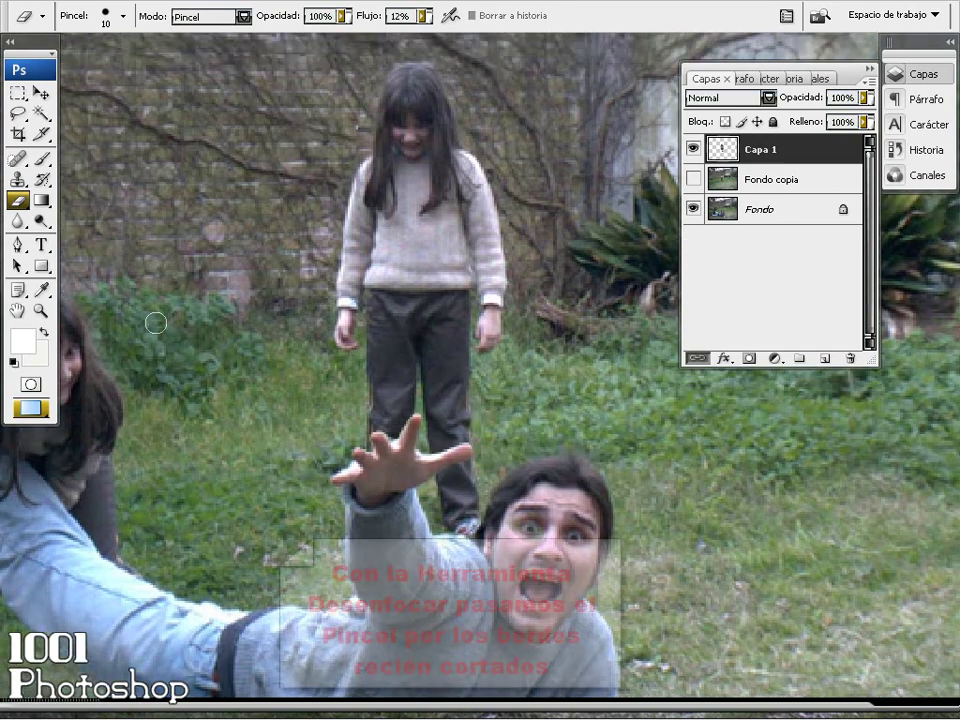
Step: Blur the cut edges around the hand with an 8 px, 0% hardness Blur brush
click(17, 220)
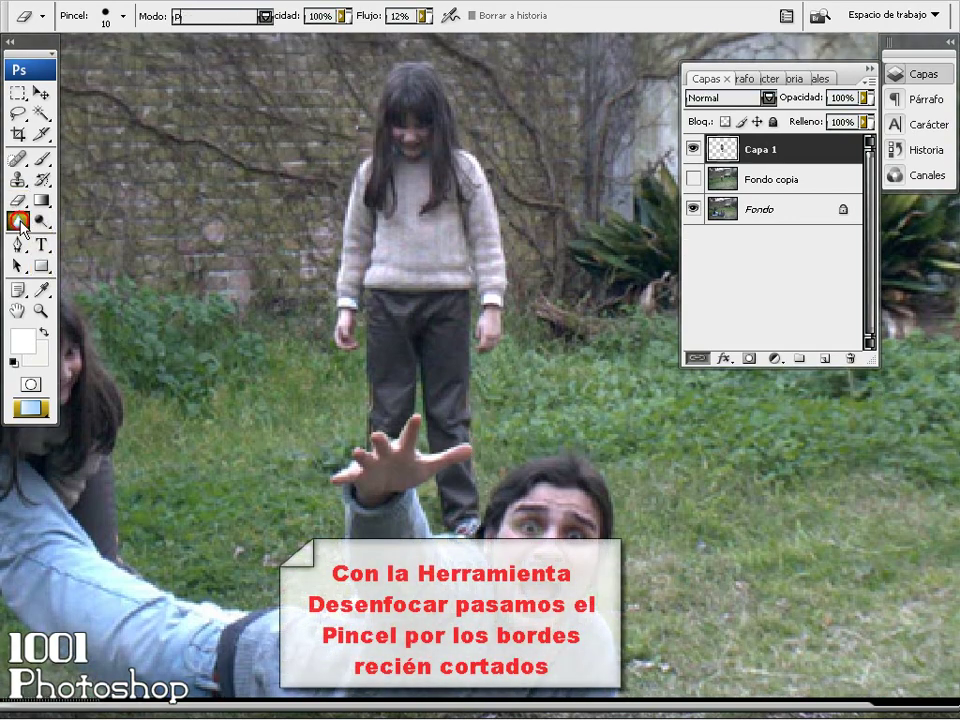
right_click(588, 428)
drag(658, 467, 617, 467)
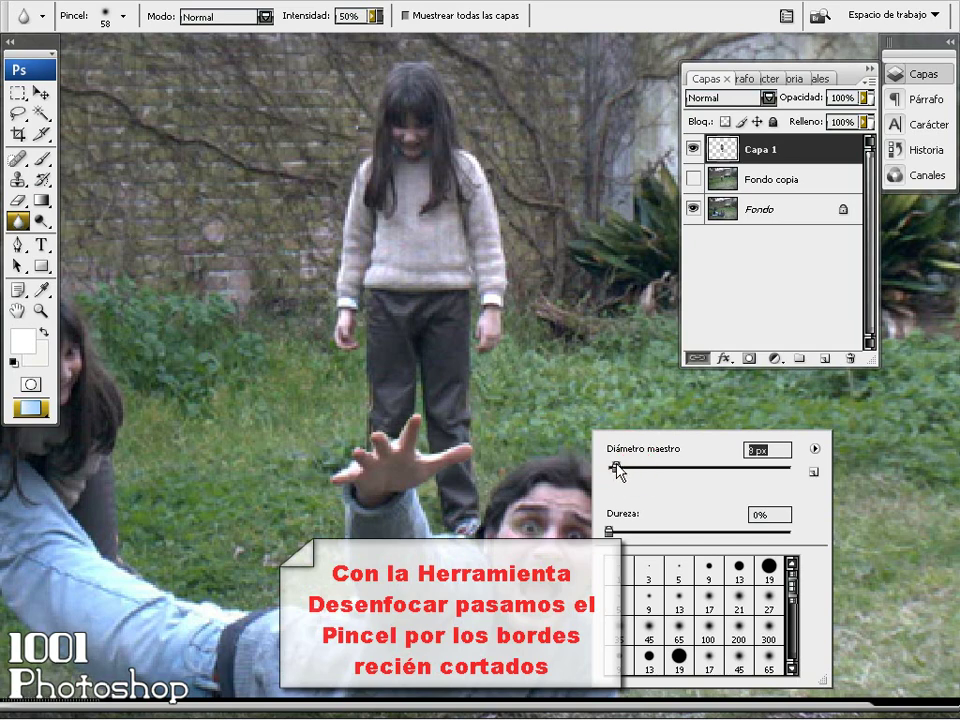
key(bracketleft)
key(bracketleft)
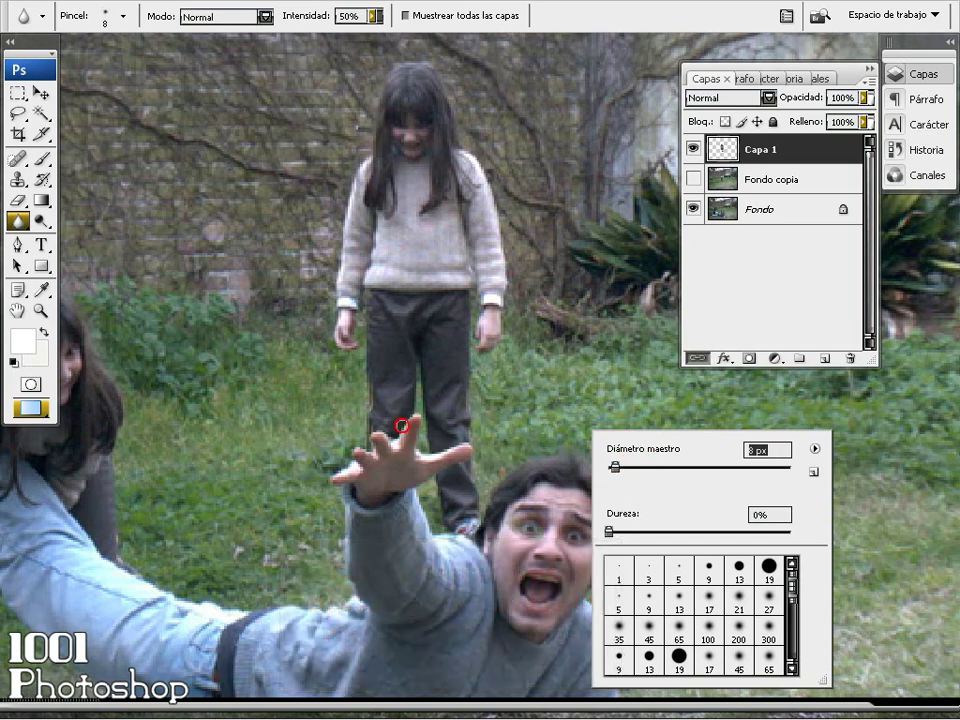
click(402, 426)
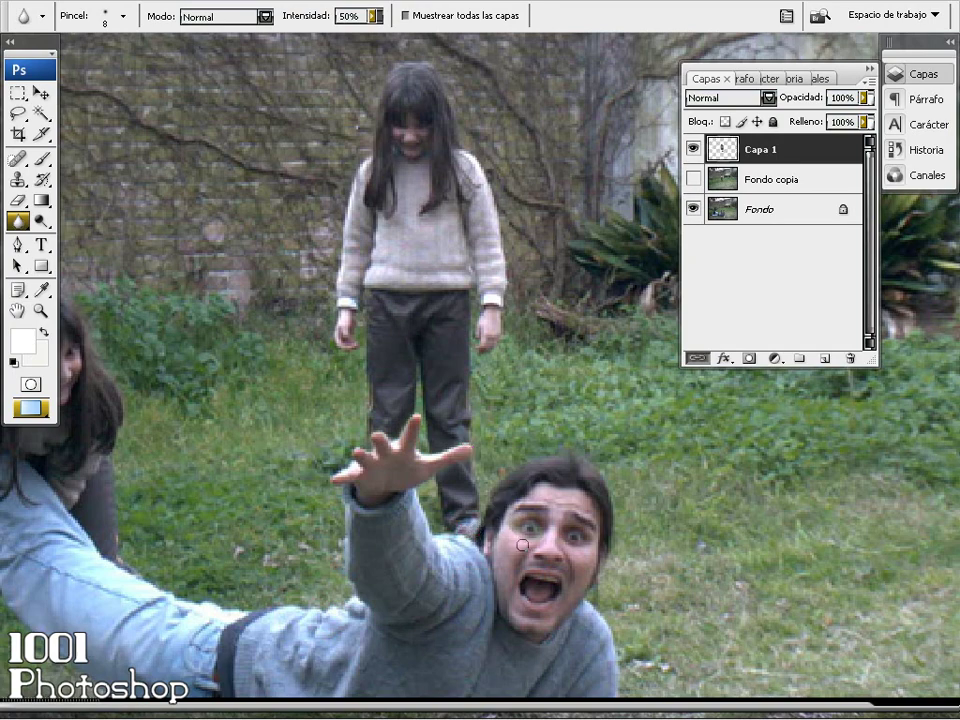
key(ctrl+0)
scroll(602, 488, up, 2)
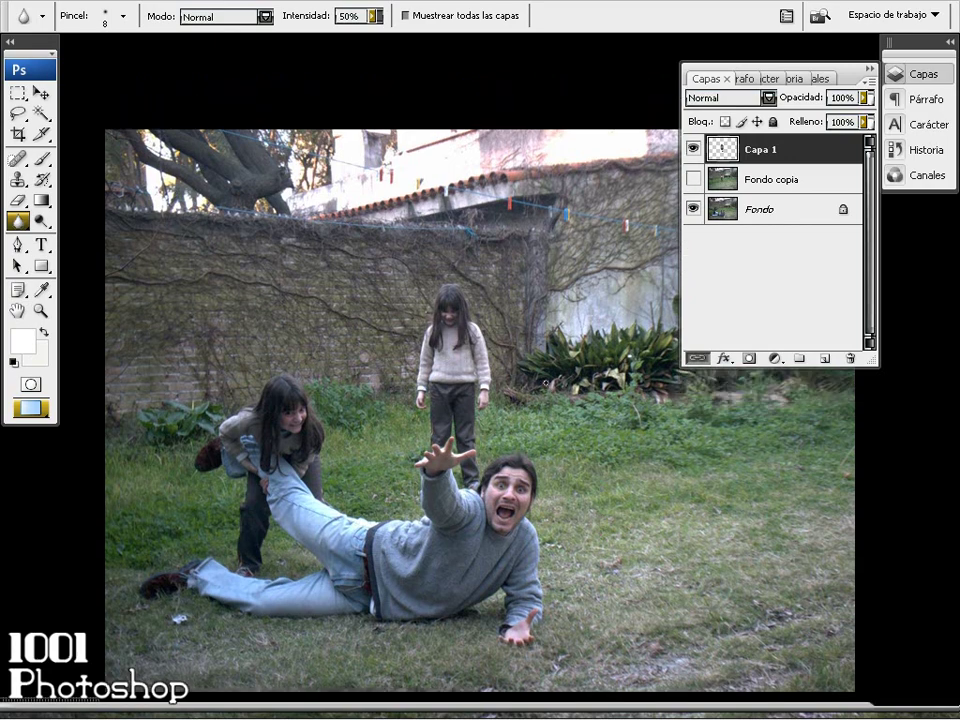
scroll(545, 381, down, 1)
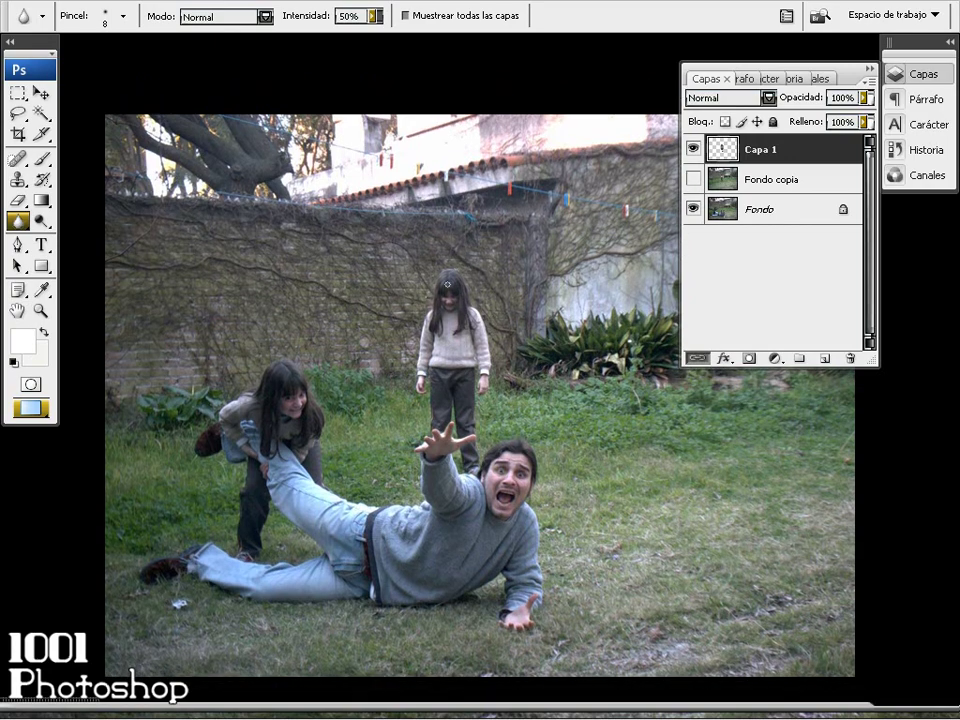
Step: Zoom in on the girl's hair and switch back to the Eraser for stray edge pixels
scroll(447, 284, up, 1)
scroll(442, 292, up, 2)
scroll(434, 303, up, 2)
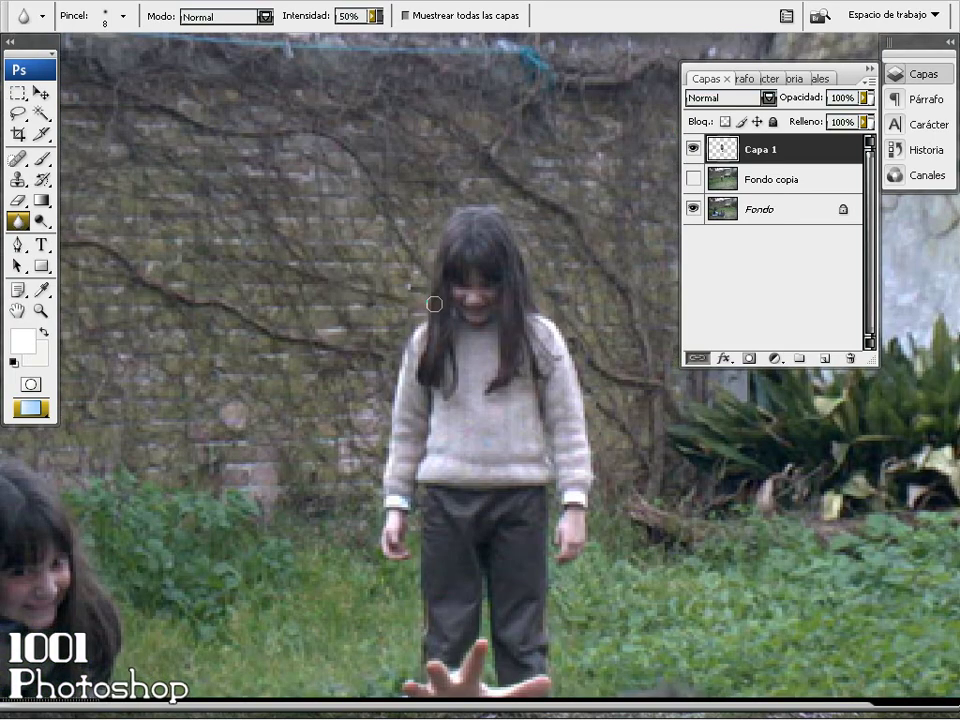
scroll(434, 303, up, 1)
click(18, 199)
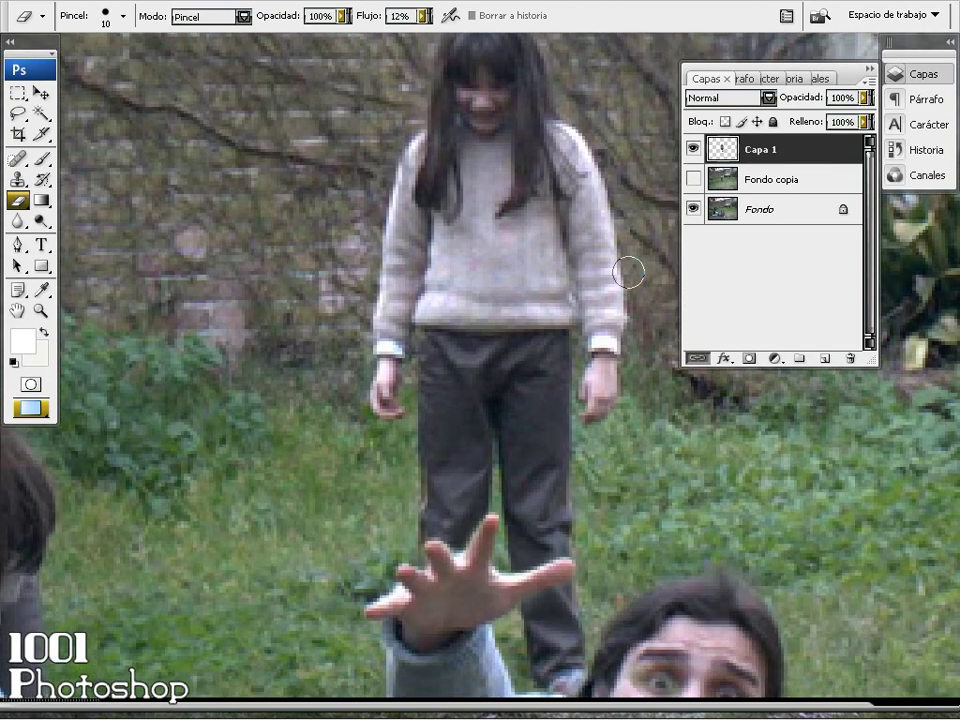
Step: Fit the whole composite in the window to view the girl behind the fallen man's hand
key(ctrl+0)
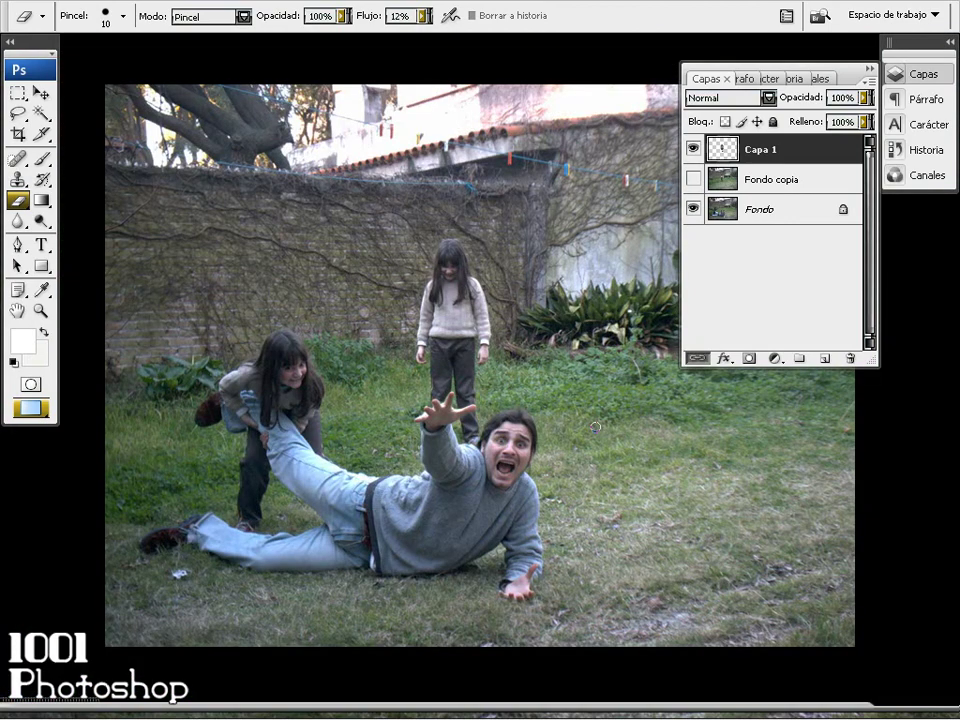